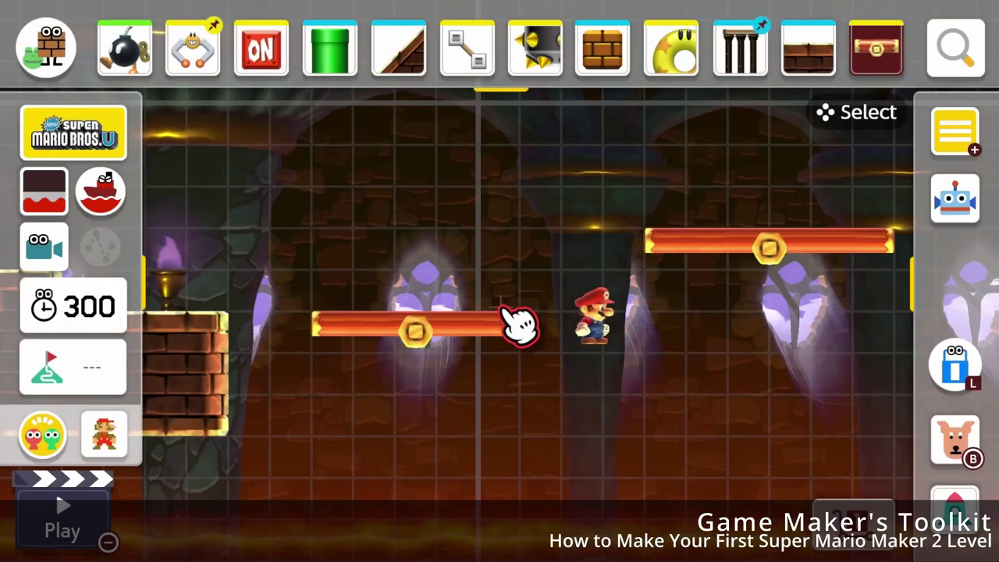
Lengthen the lower seesaw platform and place Banzai Bills above the brick ground of the castle level.
{"action": "left_click_drag", "start_coordinate": [527, 337], "coordinate": [597, 335]}
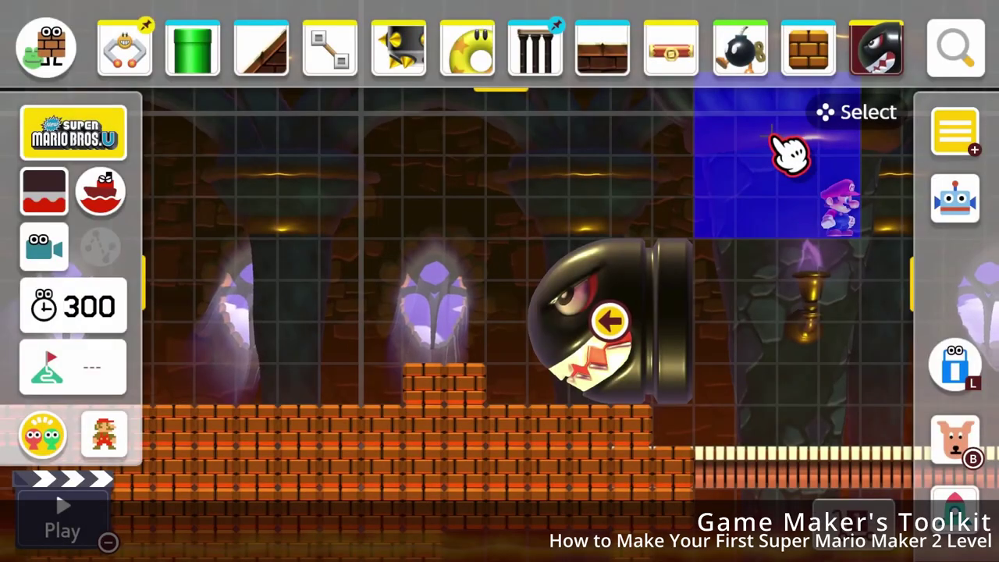
{"action": "left_click", "coordinate": [445, 257]}
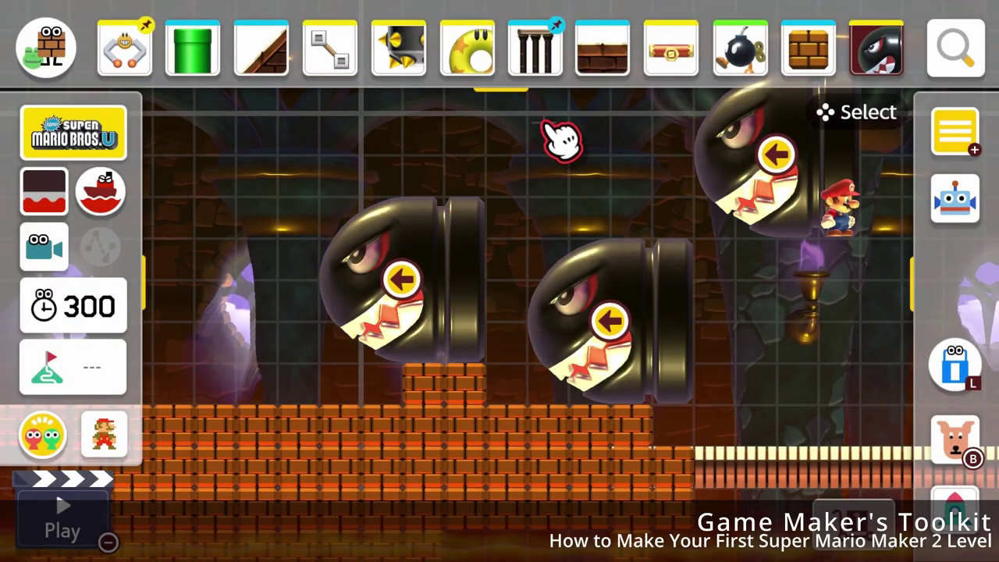
{"action": "left_click_drag", "start_coordinate": [552, 138], "coordinate": [555, 170]}
{"action": "left_click", "coordinate": [458, 330]}
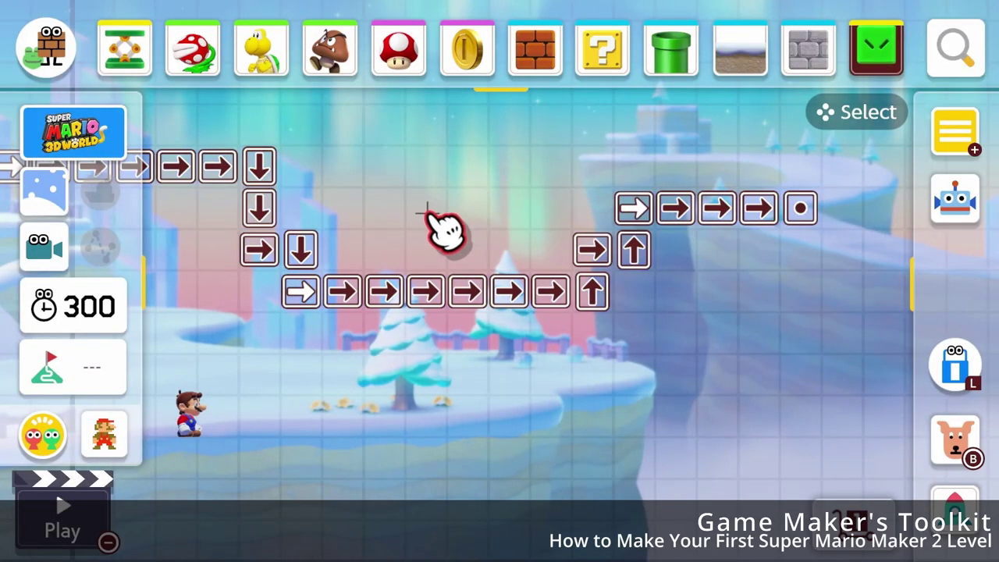
Follow the snake block's arrow track back to the green starting blocks and start playing the level.
{"action": "scroll", "coordinate": [232, 231], "scroll_direction": "left", "scroll_amount": 6}
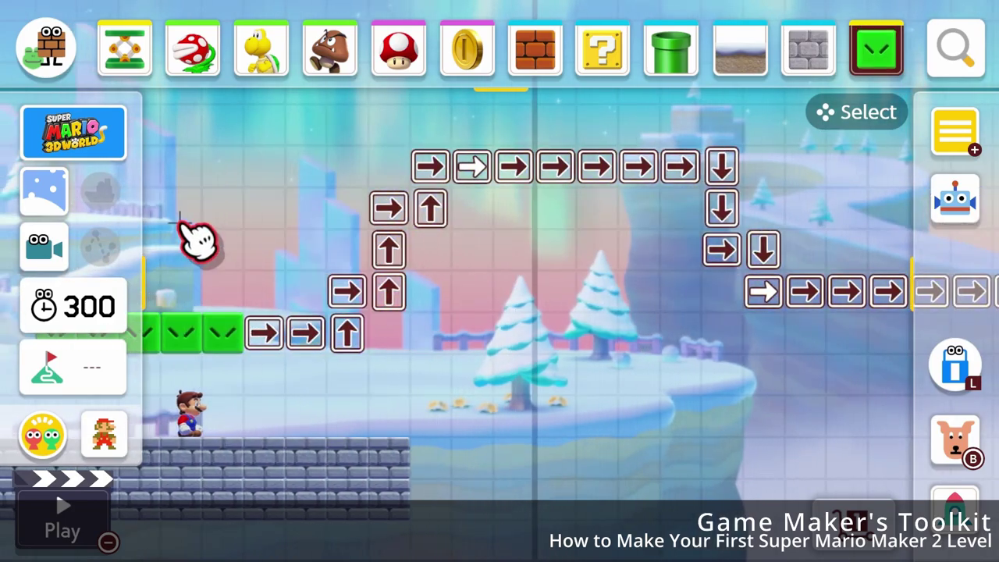
{"action": "scroll", "coordinate": [194, 217], "scroll_direction": "left", "scroll_amount": 5}
{"action": "key", "text": "minus"}
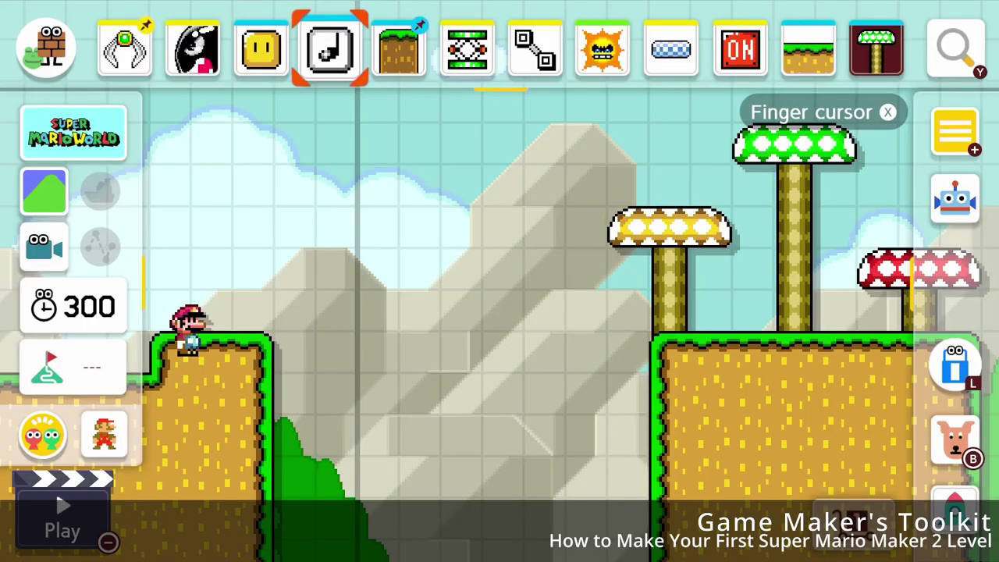
Select the swinging claw and place it above the gap between the two ground sections.
{"action": "key", "text": "Left"}
{"action": "key", "text": "Left"}
{"action": "key", "text": "Left"}
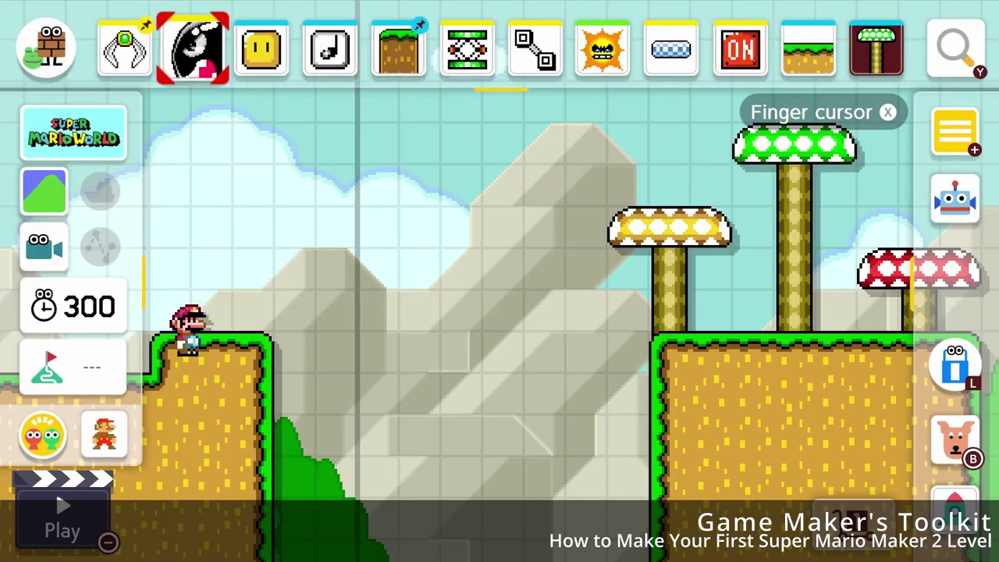
{"action": "key", "text": "a"}
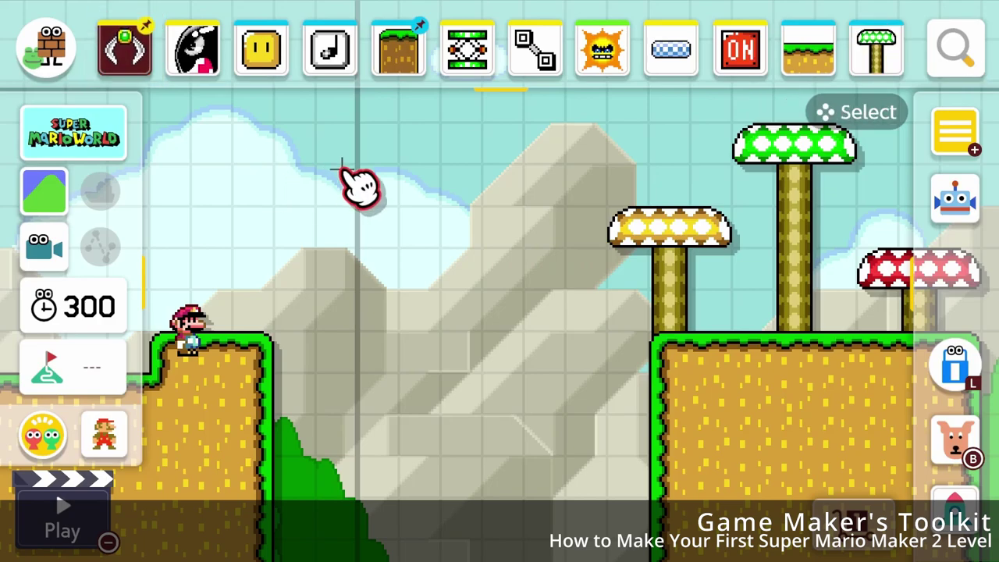
{"action": "key", "text": "a"}
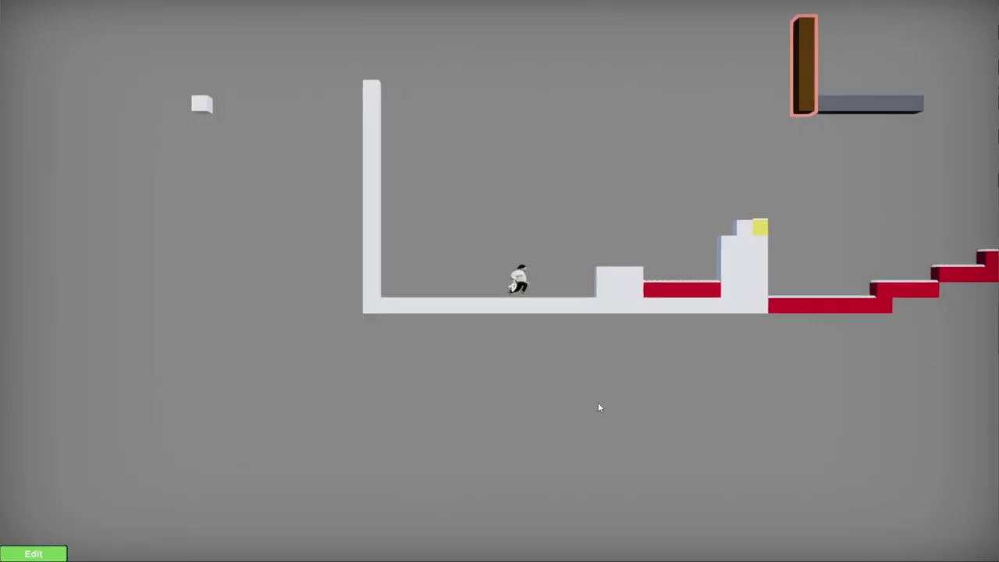
Run the character right and jump over the obstacles in the playable level.
{"action": "key", "text": "d"}
{"action": "key", "text": "space"}
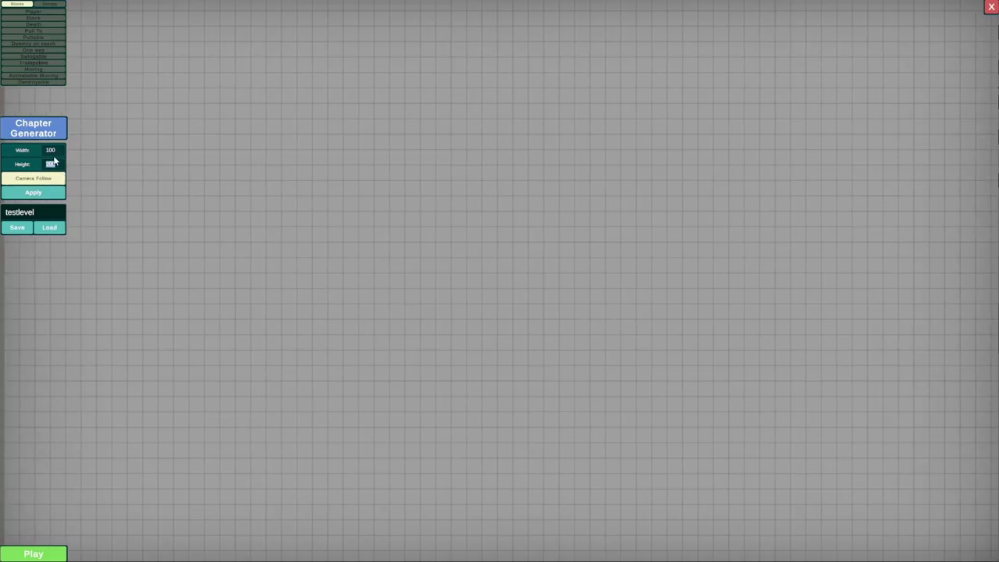
Resize the level to width 10 and height 200 and paint a winding trail of Swingable blocks.
{"action": "left_click", "coordinate": [56, 154]}
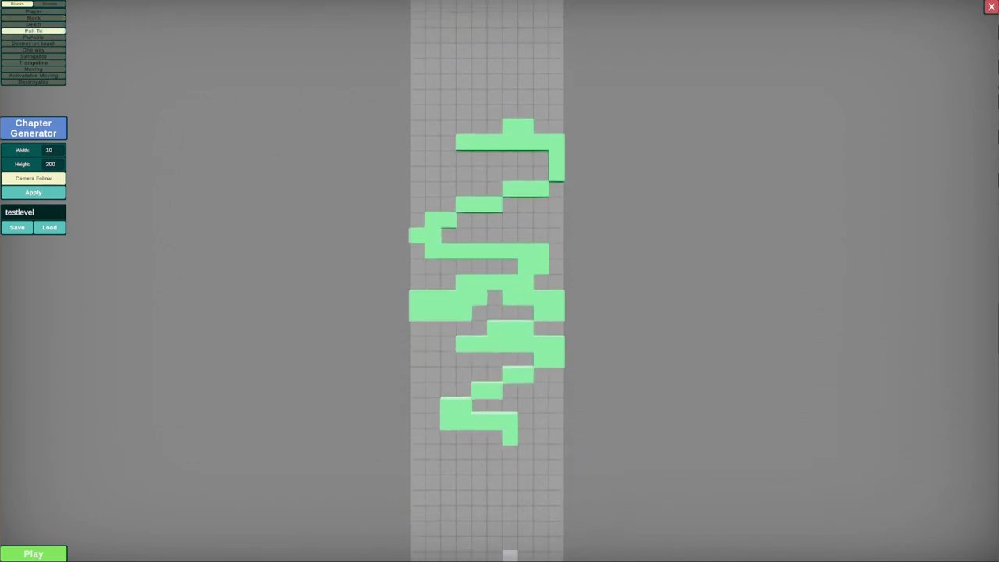
{"action": "left_click", "coordinate": [51, 56]}
{"action": "mouse_move", "coordinate": [577, 319]}
{"action": "left_mouse_down"}
{"action": "mouse_move", "coordinate": [512, 443]}
{"action": "mouse_move", "coordinate": [541, 452]}
{"action": "left_mouse_up"}
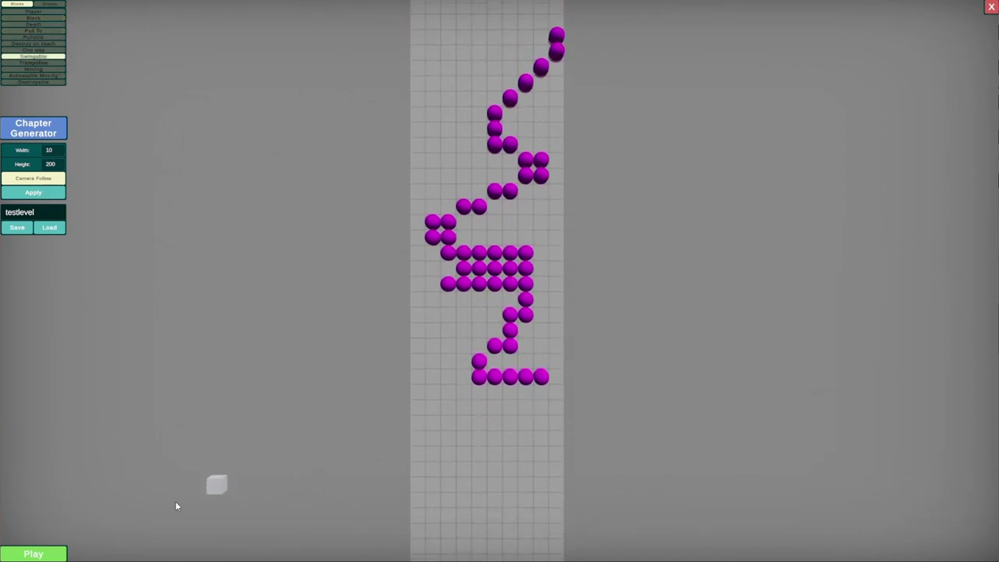
Enter a file name for the level and save it.
{"action": "left_click", "coordinate": [32, 216]}
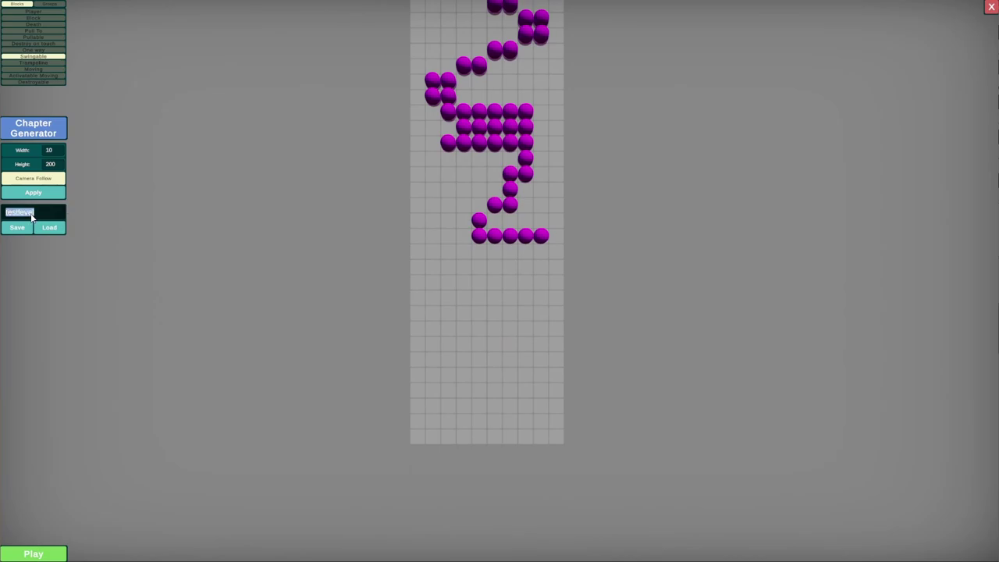
{"action": "left_click", "coordinate": [31, 216]}
{"action": "left_click", "coordinate": [17, 227]}
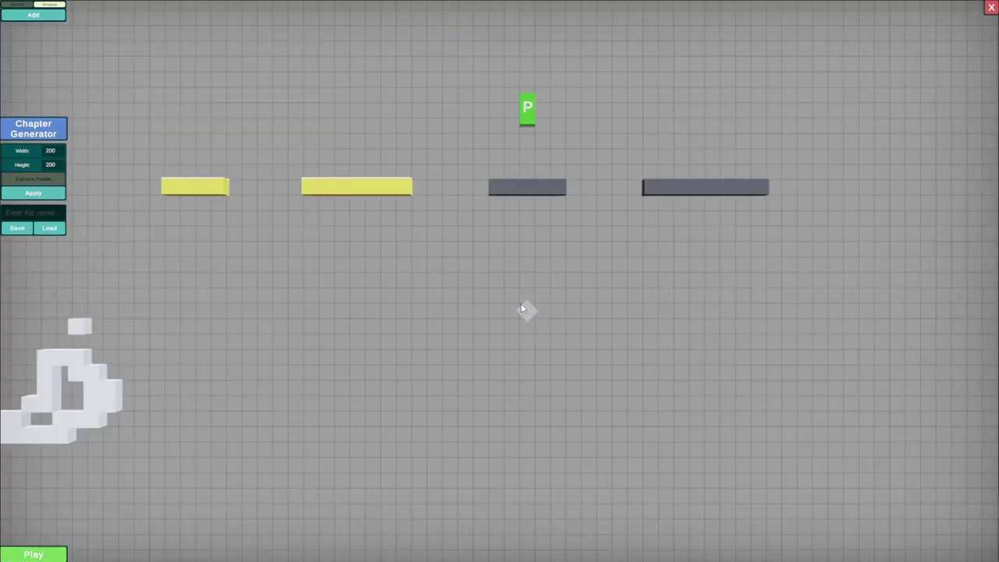
Add one group for the longer yellow platform and another for the longer grey platform, and play the level.
{"action": "left_click", "coordinate": [401, 195]}
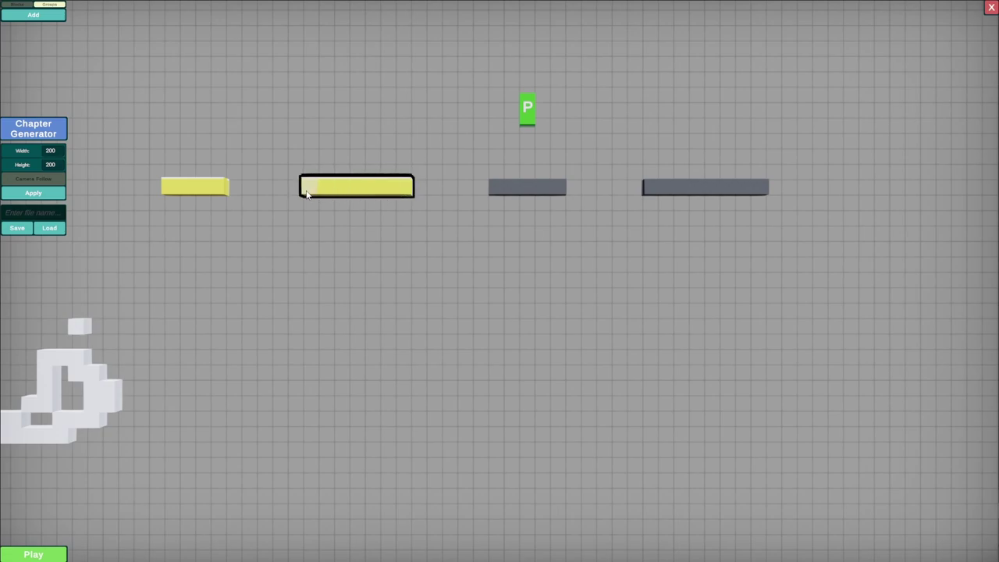
{"action": "left_click", "coordinate": [44, 17]}
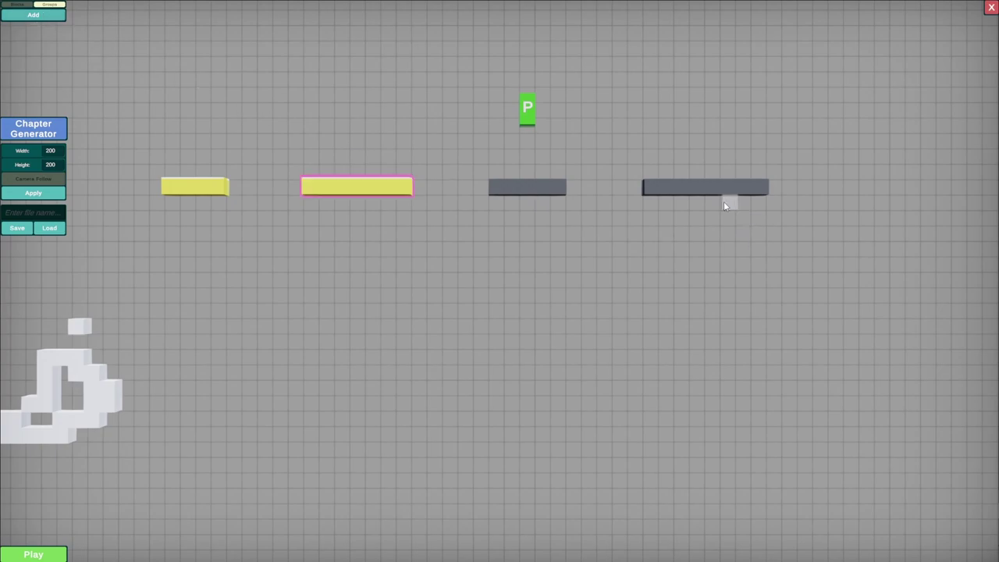
{"action": "left_click", "coordinate": [647, 190]}
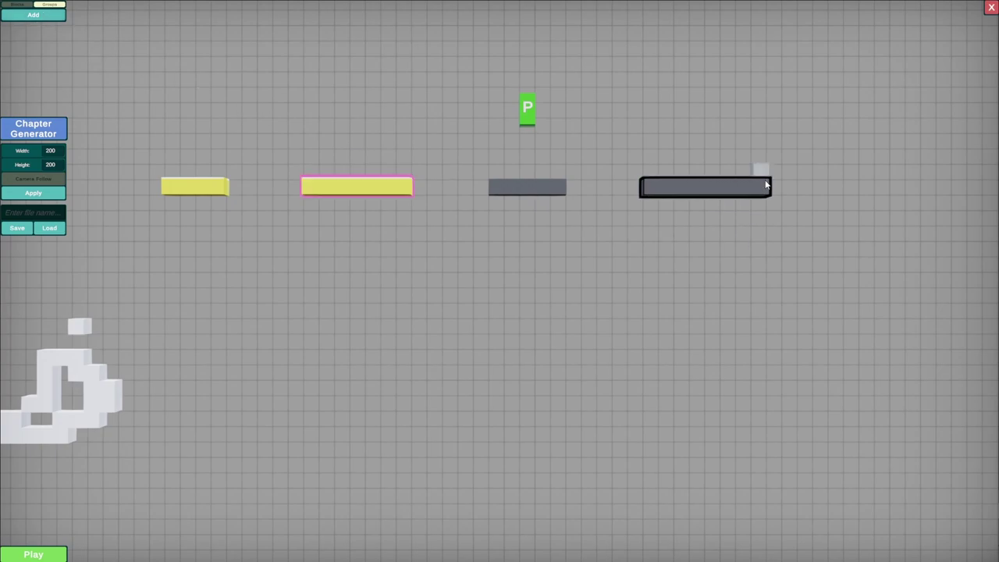
{"action": "left_click", "coordinate": [47, 18]}
{"action": "left_click", "coordinate": [45, 552]}
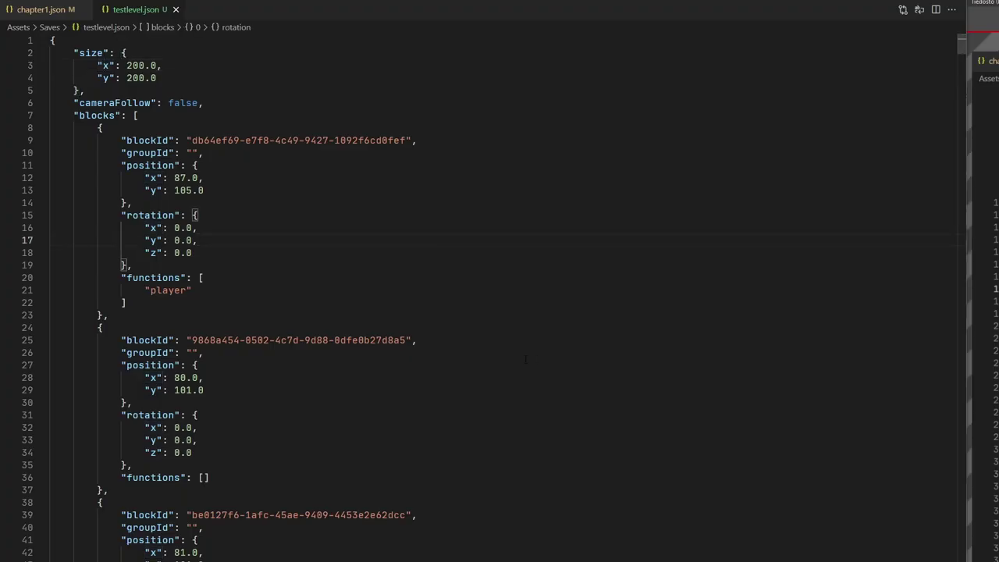
Read through the block entries in testlevel.json, including their IDs, positions, rotations and functions.
{"action": "scroll", "coordinate": [525, 359], "scroll_direction": "down", "scroll_amount": 3}
{"action": "scroll", "coordinate": [526, 374], "scroll_direction": "up", "scroll_amount": 3}
{"action": "scroll", "coordinate": [527, 394], "scroll_direction": "down", "scroll_amount": 1}
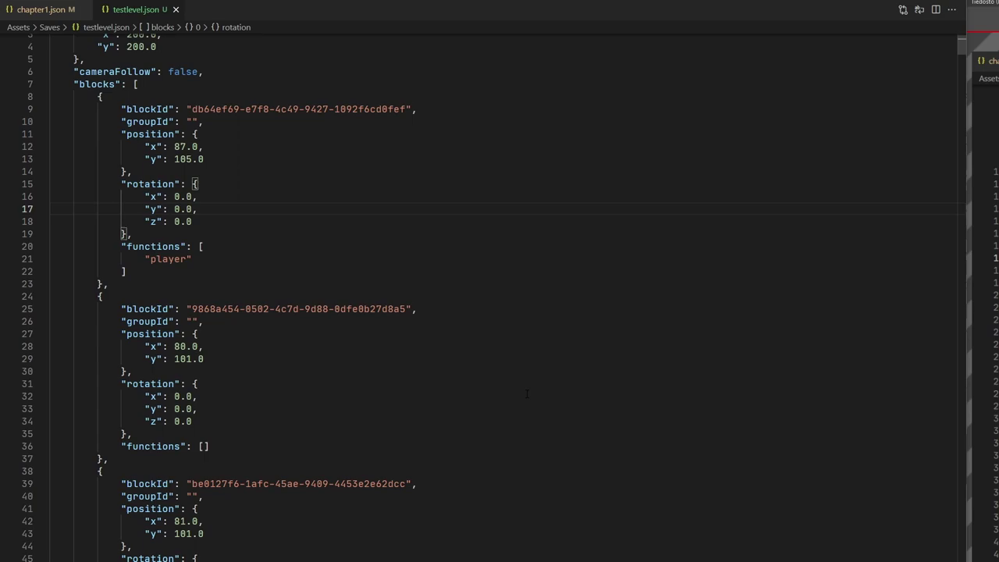
{"action": "scroll", "coordinate": [527, 394], "scroll_direction": "down", "scroll_amount": 6}
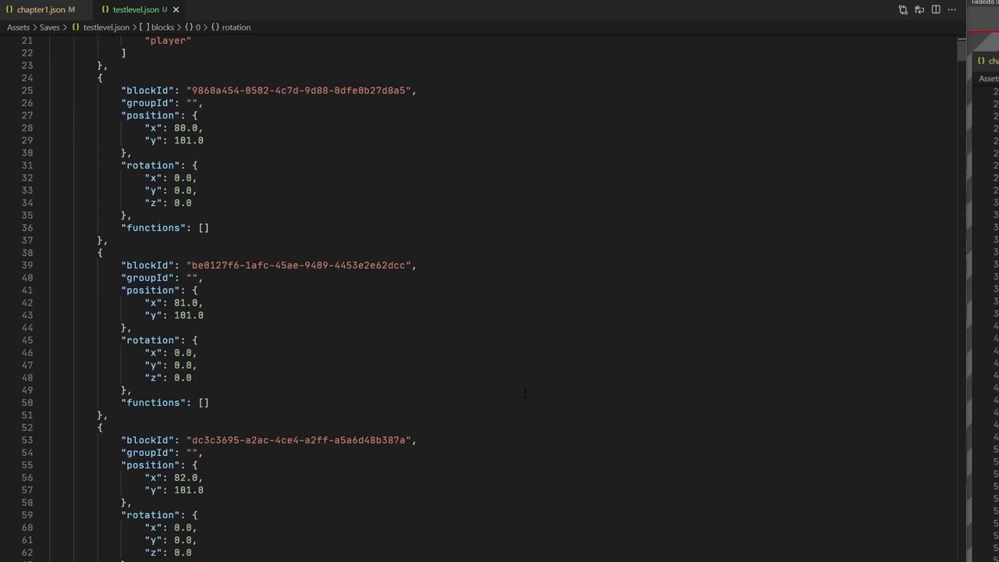
{"action": "scroll", "coordinate": [525, 394], "scroll_direction": "down", "scroll_amount": 3}
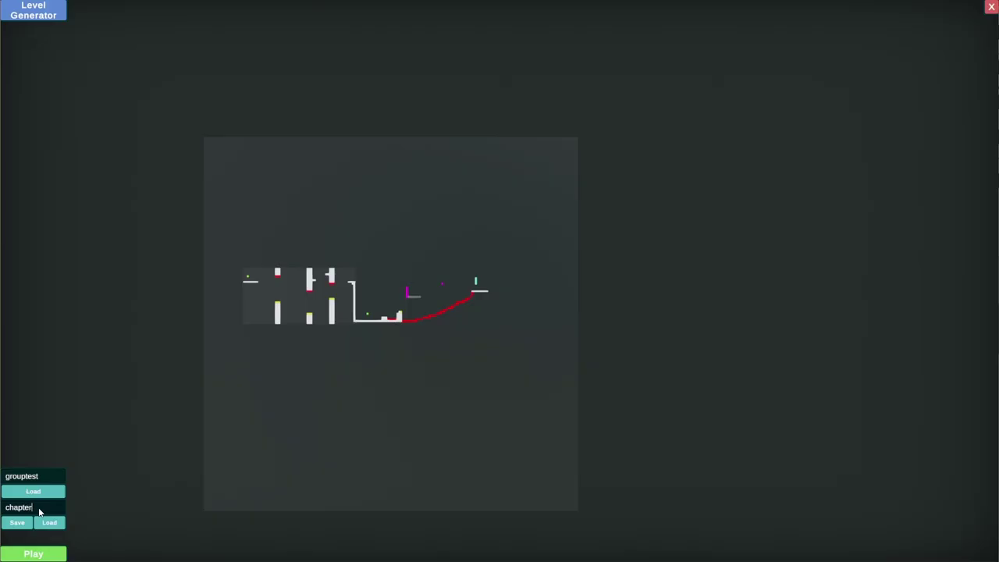
Load the saved chapter named chapter1 into the chapter generator.
{"action": "type", "text": "1"}
{"action": "left_click", "coordinate": [59, 524]}
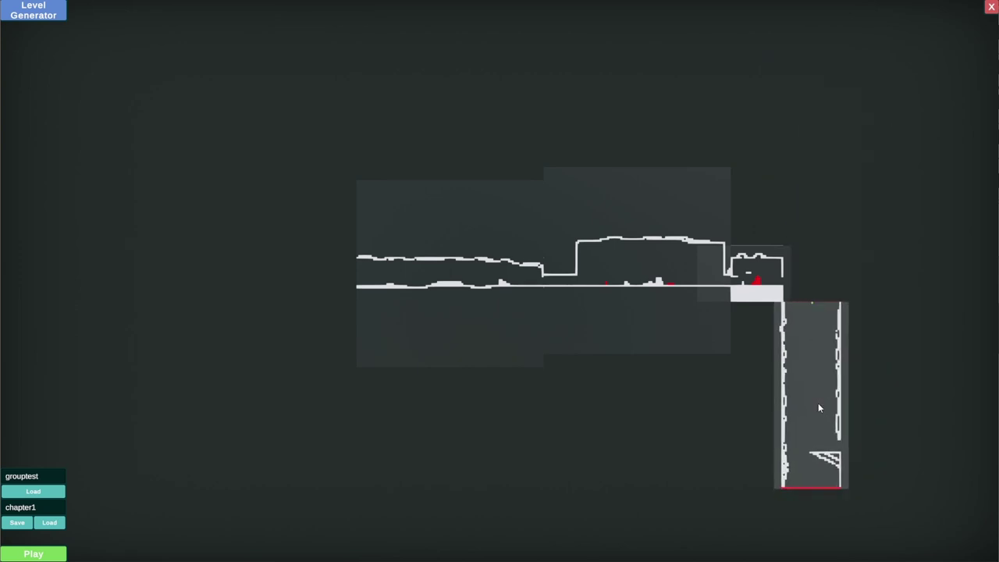
Move the domed level to the far side of the vertical shaft and join the remaining large level to the small room.
{"action": "left_click_drag", "start_coordinate": [632, 222], "coordinate": [928, 228]}
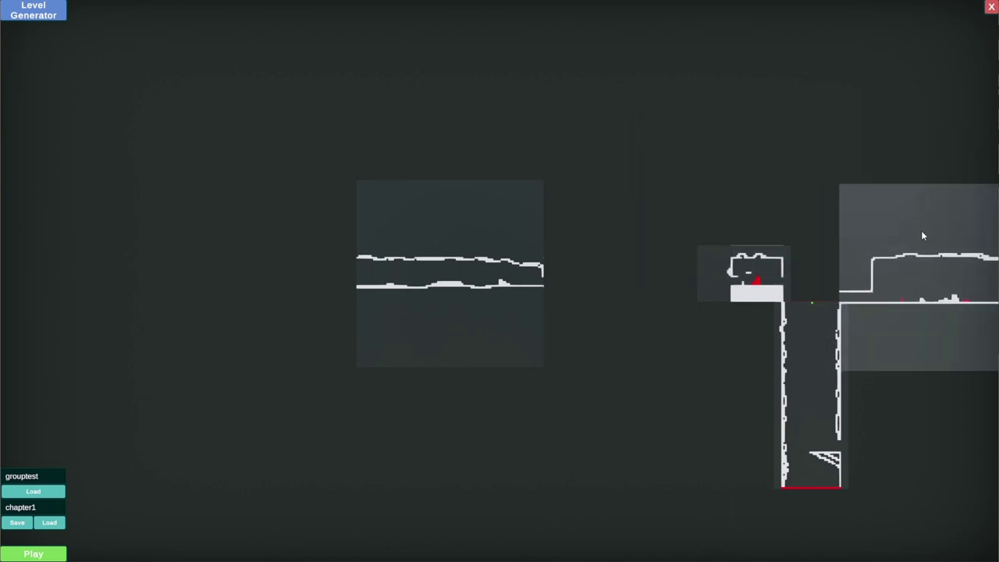
{"action": "middle_click_drag", "start_coordinate": [921, 231], "coordinate": [630, 233]}
{"action": "left_click_drag", "start_coordinate": [338, 267], "coordinate": [502, 276]}
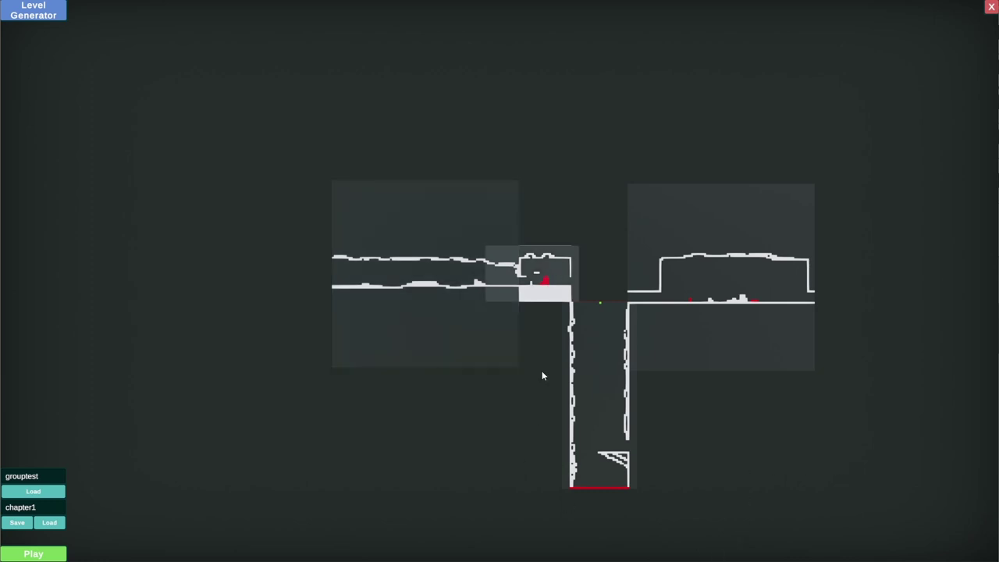
Play the chapter, steering the character down the shaft and across the ledge at its opening.
{"action": "left_click", "coordinate": [37, 554]}
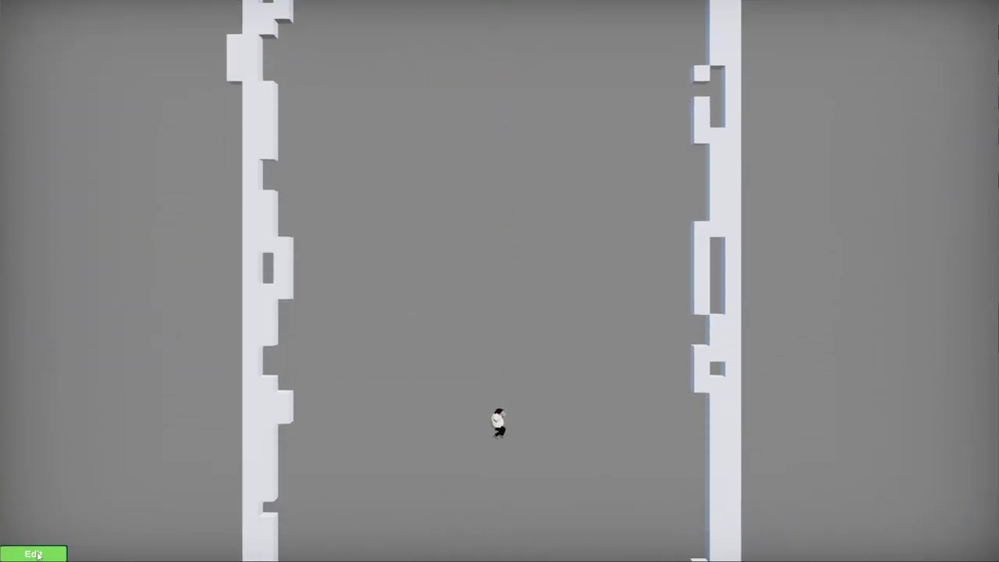
{"action": "key", "text": "d"}
{"action": "key", "text": "a"}
{"action": "key", "text": "d"}
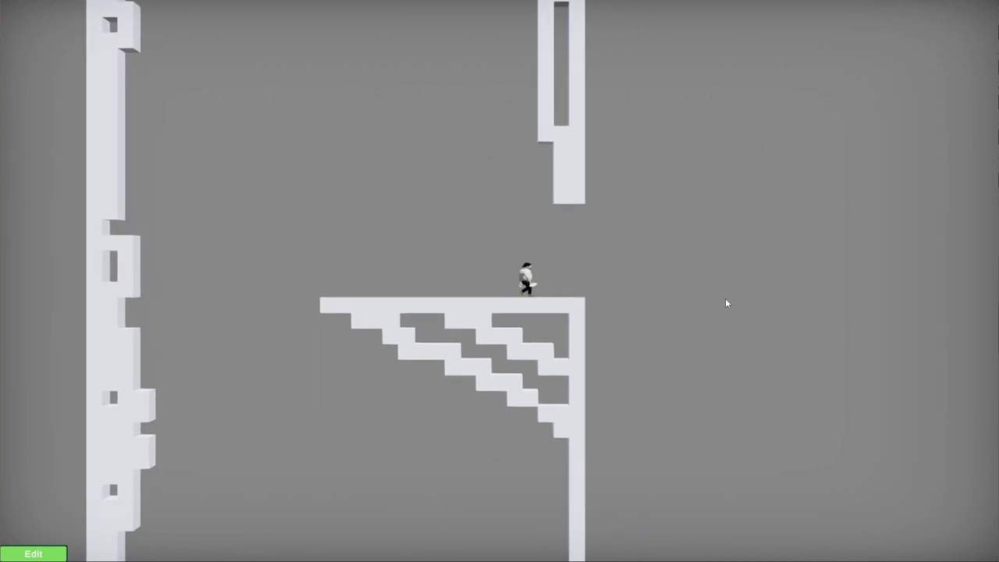
{"action": "key", "text": "a"}
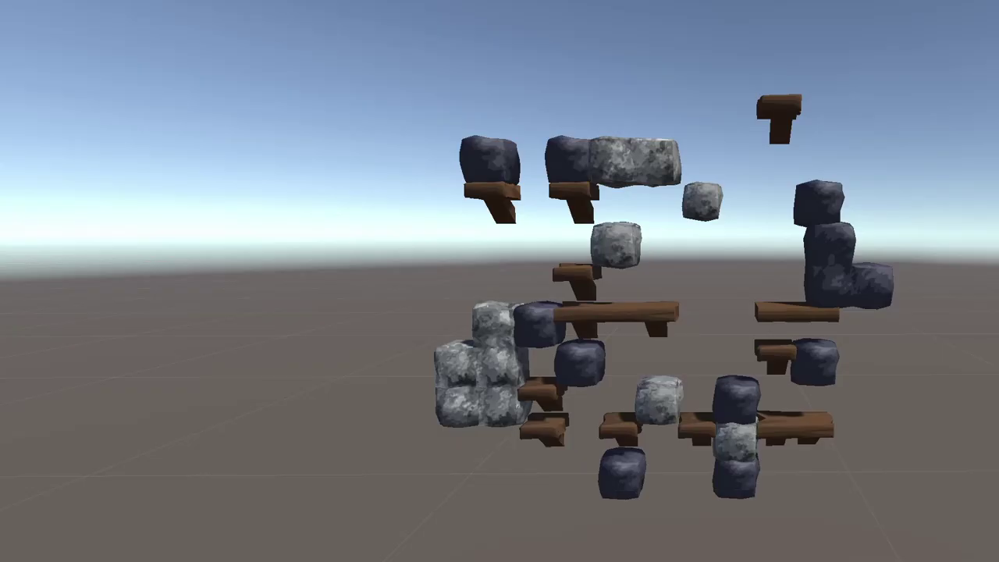
Examine the rock and wooden plank tiles in the scene from several angles and distances.
{"action": "scroll", "coordinate": [724, 299], "scroll_direction": "down", "scroll_amount": 4}
{"action": "middle_click_drag", "start_coordinate": [997, 351], "coordinate": [818, 306]}
{"action": "right_click_drag", "start_coordinate": [818, 306], "coordinate": [804, 316]}
{"action": "scroll", "coordinate": [804, 317], "scroll_direction": "up", "scroll_amount": 4}
{"action": "middle_click_drag", "start_coordinate": [827, 317], "coordinate": [664, 395]}
{"action": "right_click_drag", "start_coordinate": [663, 395], "coordinate": [687, 378]}
{"action": "scroll", "coordinate": [687, 378], "scroll_direction": "up", "scroll_amount": 2}
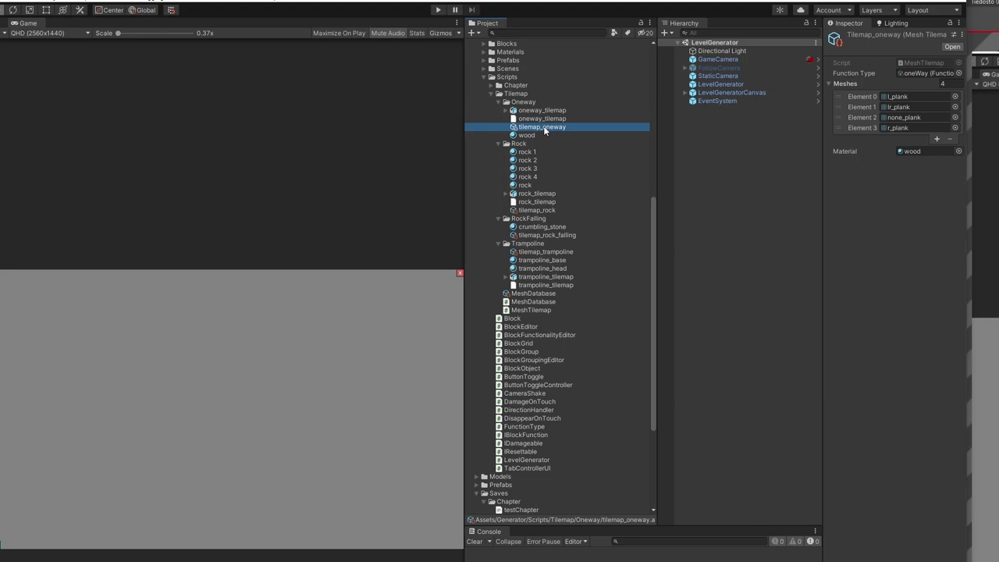
Inspect the tilemap_rock asset and open the script behind the MeshDatabase asset.
{"action": "left_click", "coordinate": [544, 211]}
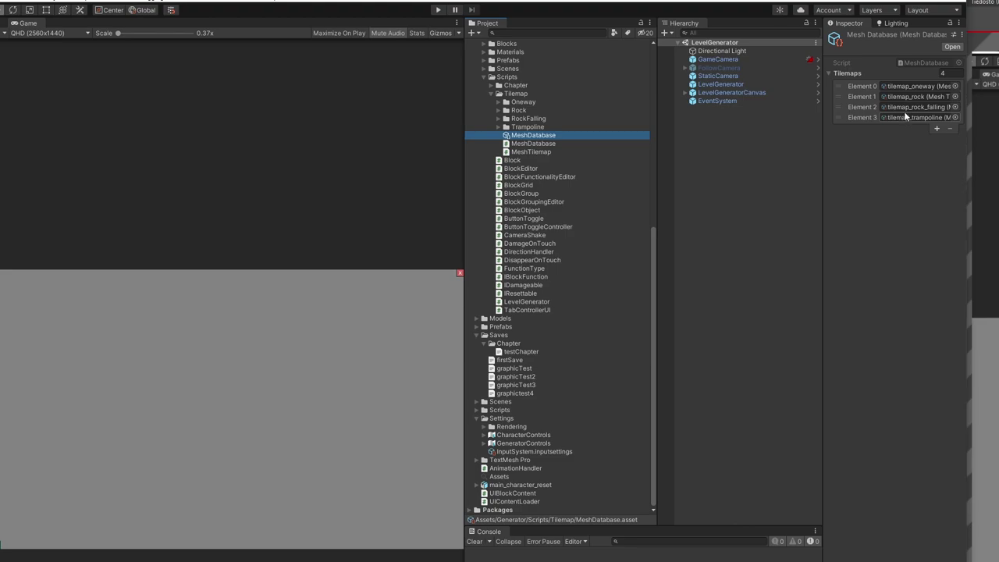
{"action": "double_click", "coordinate": [912, 64]}
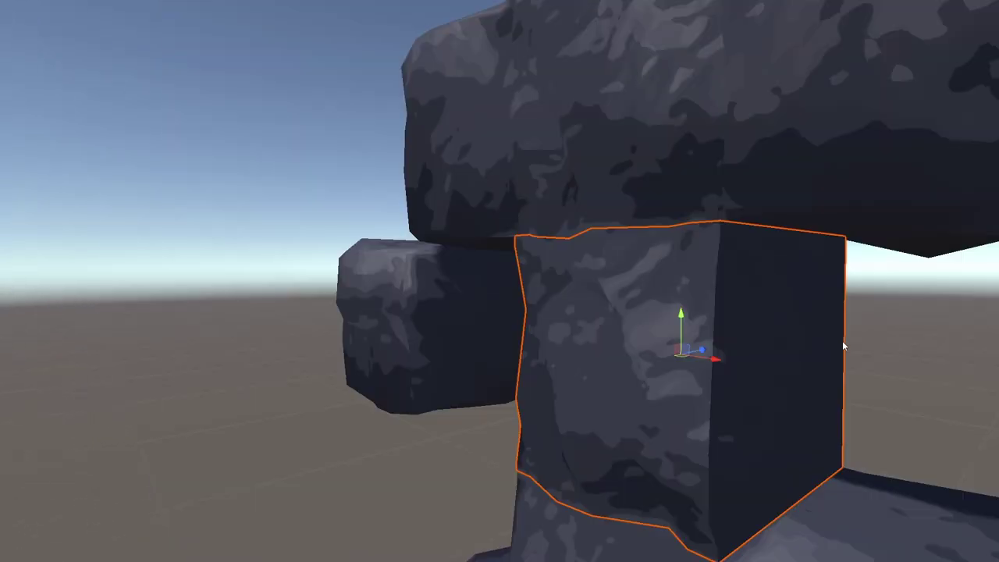
Examine the selected rock tile's flat and rough sides and how it meets the neighbouring rocks.
{"action": "key", "text": "s"}
{"action": "right_click_drag", "start_coordinate": [842, 344], "coordinate": [809, 345]}
{"action": "key", "text": "d"}
{"action": "key", "text": "w"}
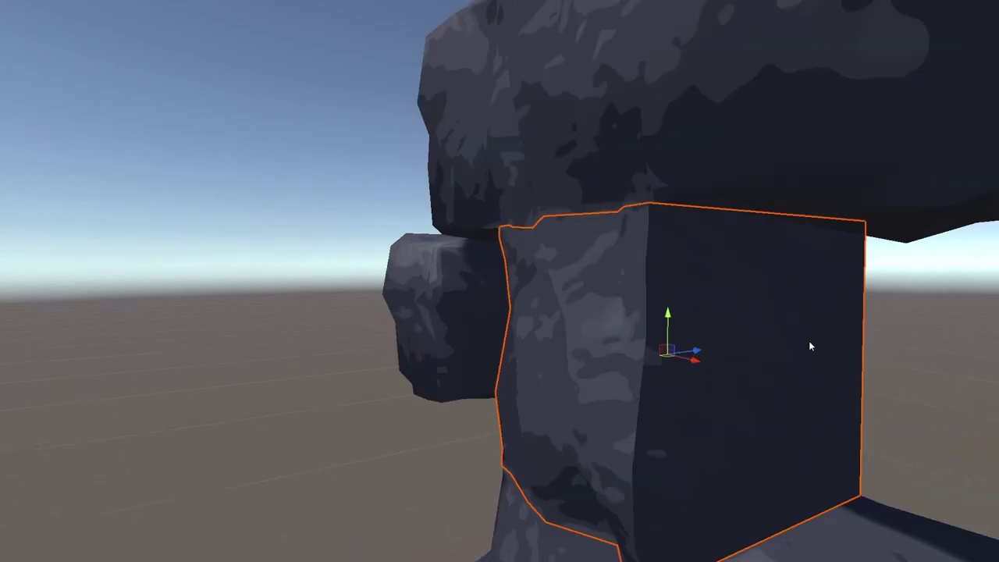
{"action": "left_click_drag", "start_coordinate": [696, 352], "coordinate": [388, 398]}
{"action": "scroll", "coordinate": [617, 381], "scroll_direction": "down", "scroll_amount": 5}
{"action": "scroll", "coordinate": [619, 381], "scroll_direction": "up", "scroll_amount": 5}
{"action": "scroll", "coordinate": [622, 380], "scroll_direction": "down", "scroll_amount": 5}
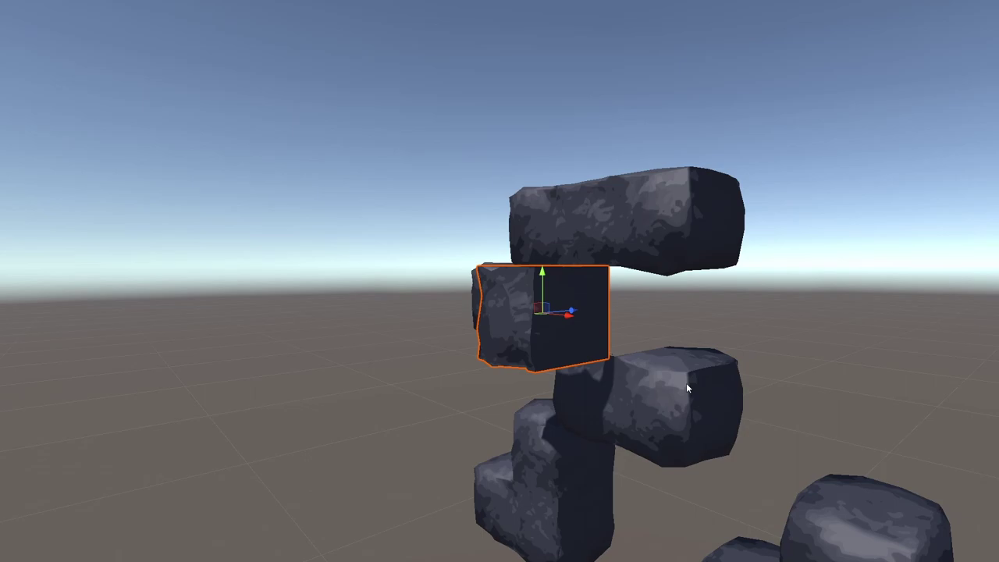
{"action": "left_click_drag", "start_coordinate": [689, 385], "coordinate": [734, 371], "text": "alt"}
{"action": "middle_click_drag", "start_coordinate": [733, 370], "coordinate": [847, 356]}
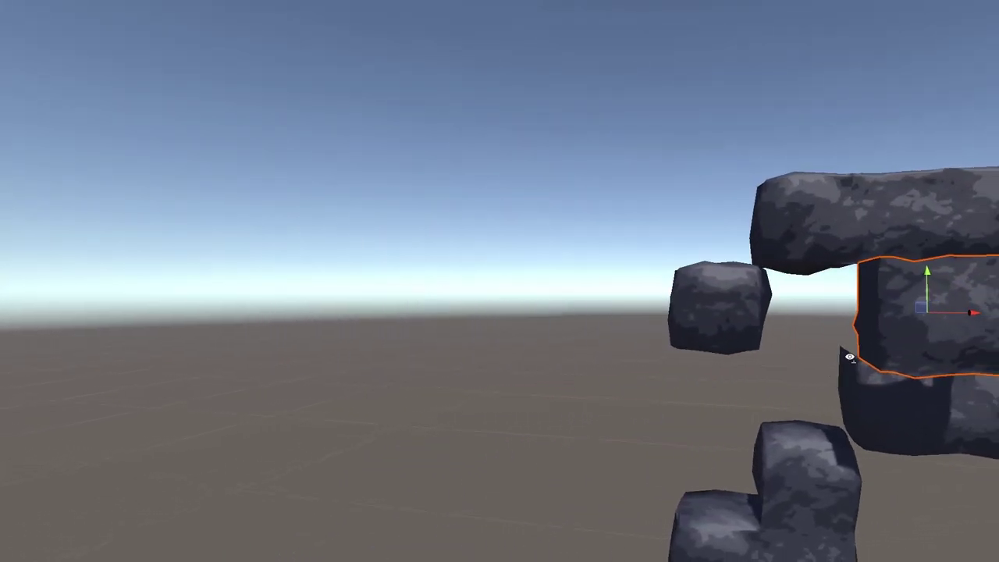
{"action": "right_click_drag", "start_coordinate": [848, 356], "coordinate": [905, 369]}
{"action": "key", "text": "w"}
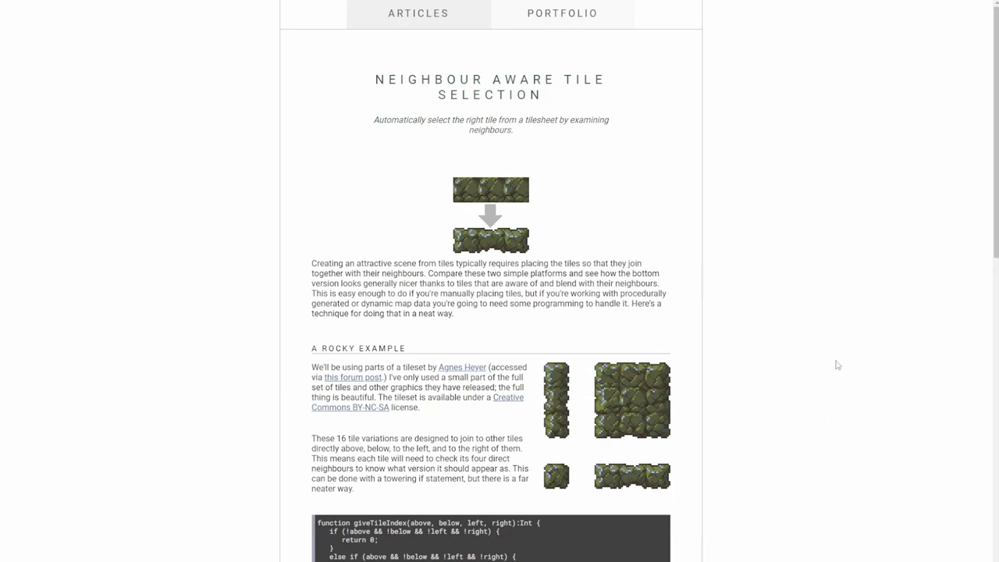
Read the Neighbour Aware Tile Selection article from the rocky example down to the Assigning Numbers section.
{"action": "scroll", "coordinate": [836, 365], "scroll_direction": "down", "scroll_amount": 1}
{"action": "scroll", "coordinate": [835, 364], "scroll_direction": "up", "scroll_amount": 1}
{"action": "scroll", "coordinate": [795, 345], "scroll_direction": "down", "scroll_amount": 3}
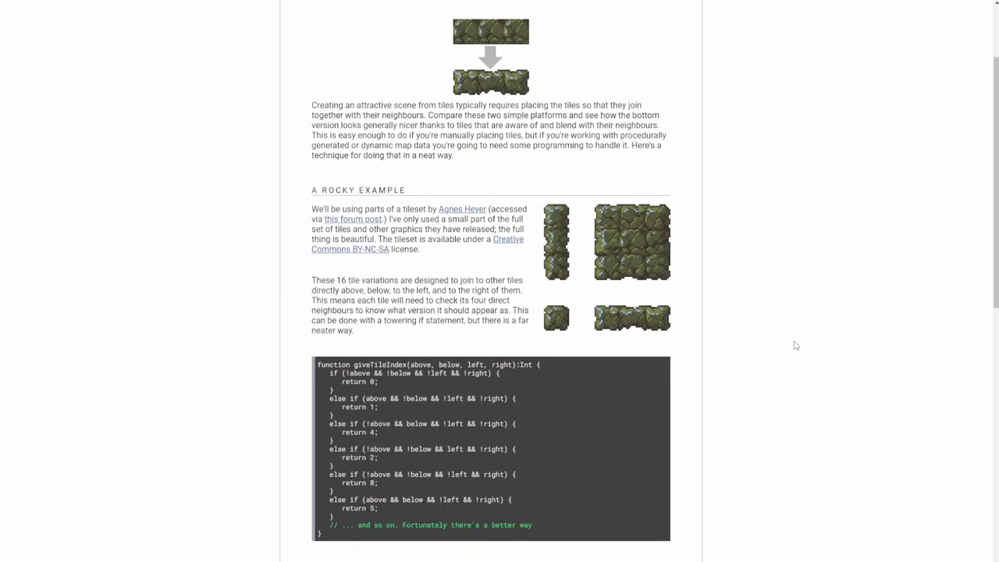
{"action": "scroll", "coordinate": [795, 345], "scroll_direction": "down", "scroll_amount": 2}
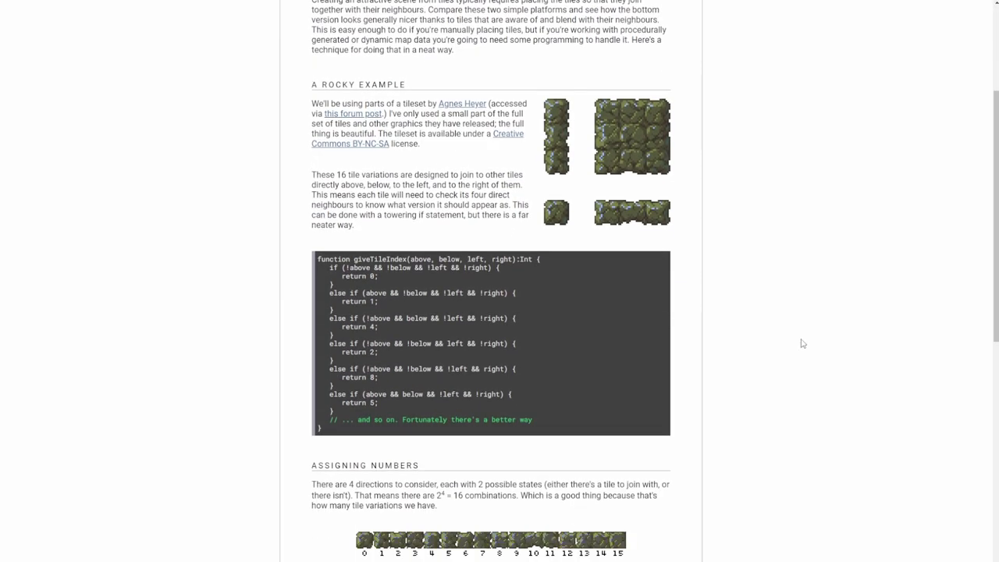
Read the Assigning Numbers section, including the neighbour values and the interactive tile index example.
{"action": "scroll", "coordinate": [802, 343], "scroll_direction": "down", "scroll_amount": 8}
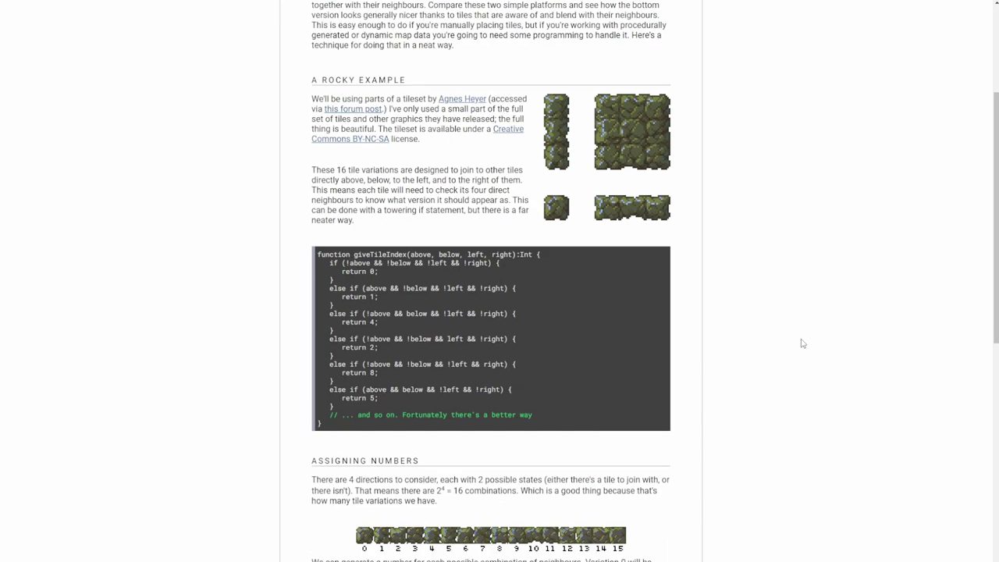
{"action": "scroll", "coordinate": [820, 350], "scroll_direction": "down", "scroll_amount": 6}
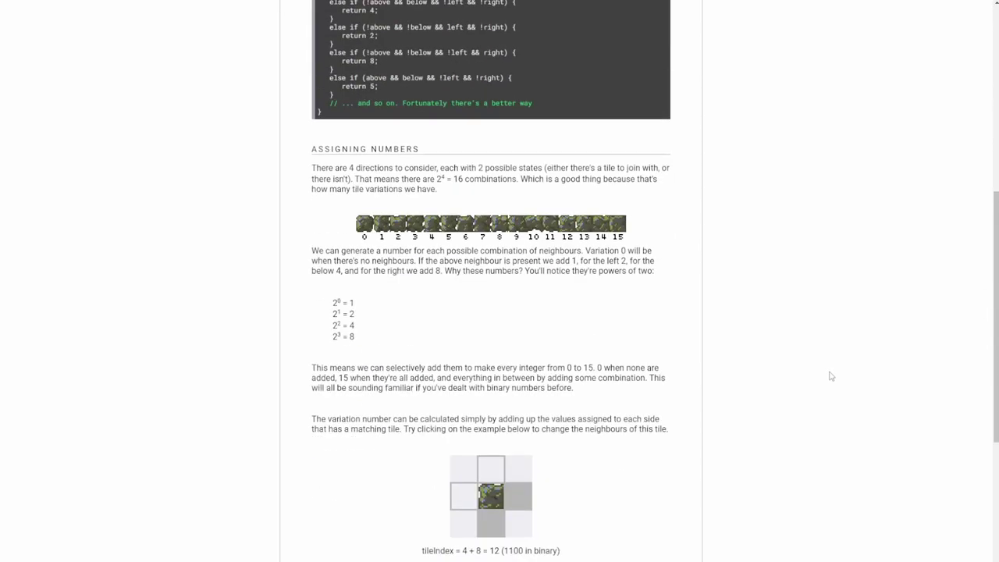
{"action": "scroll", "coordinate": [831, 376], "scroll_direction": "down", "scroll_amount": 1}
{"action": "scroll", "coordinate": [831, 376], "scroll_direction": "up", "scroll_amount": 1}
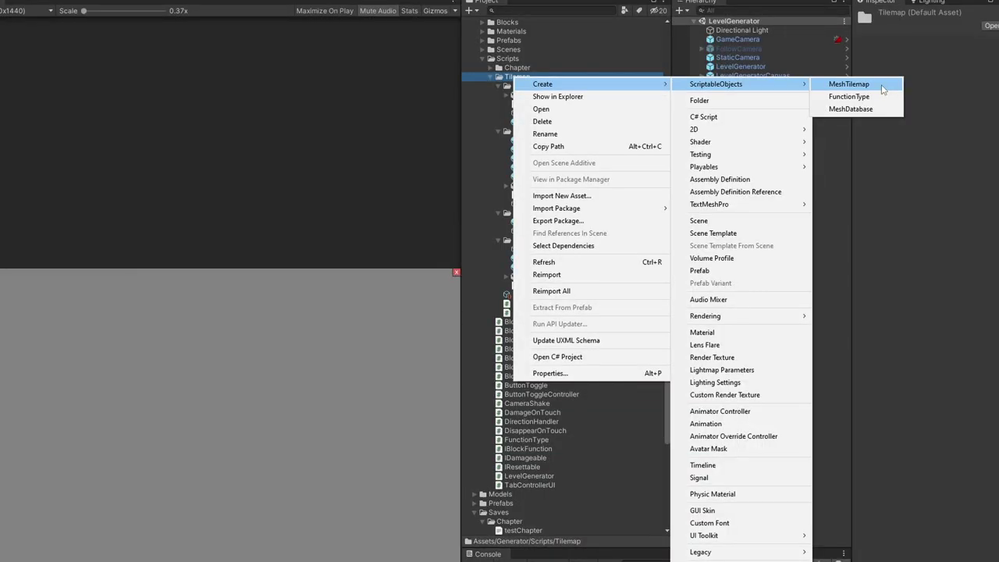
Create a MeshTilemap scriptable object in the Tilemap folder and name it test_tilemap.
{"action": "left_click", "coordinate": [880, 84]}
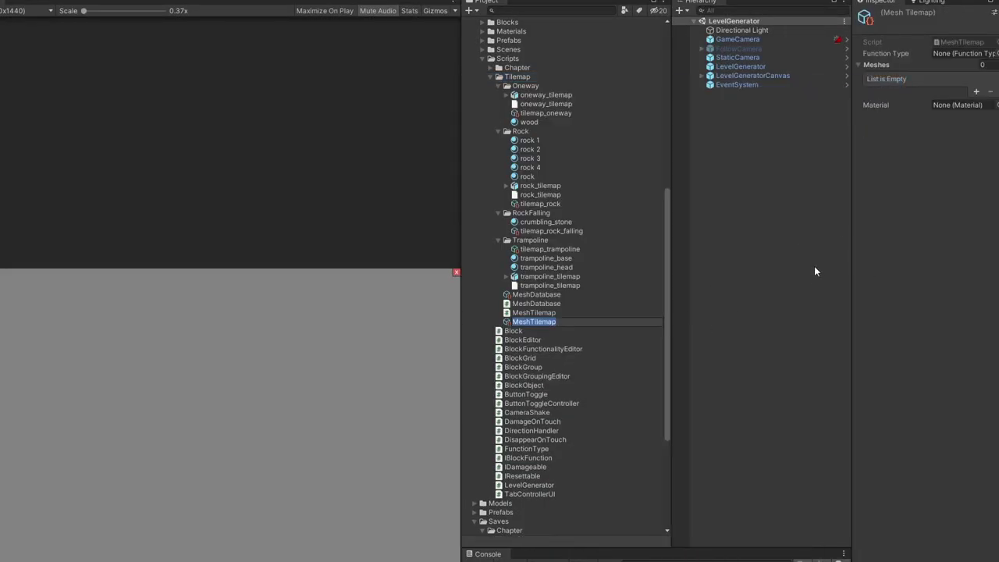
{"action": "type", "text": "test_t"}
{"action": "key", "text": "Return"}
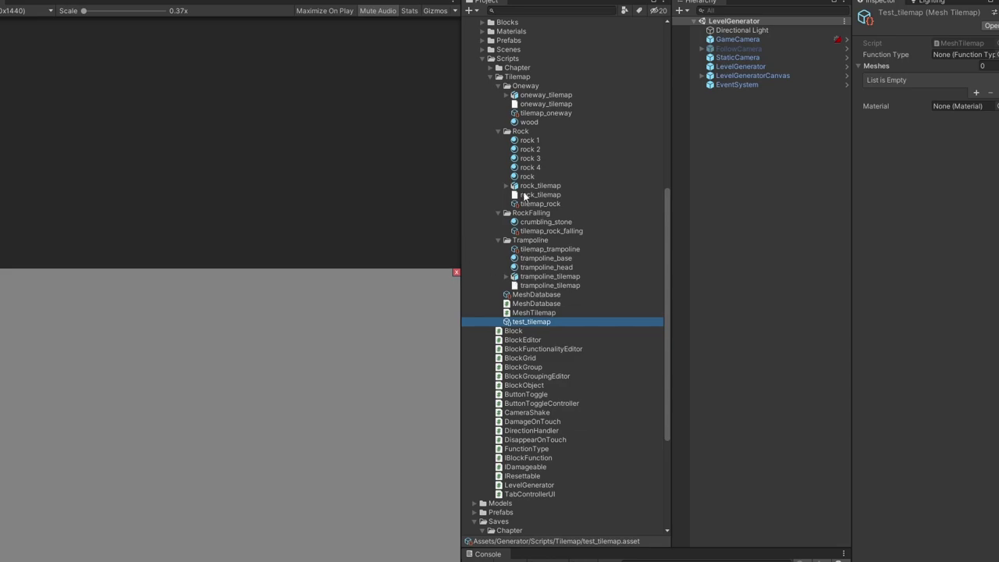
Lock the Inspector on test_tilemap and add all rock_tilemap meshes from d_rock to u_rock to its Meshes list.
{"action": "left_click", "coordinate": [507, 186]}
{"action": "scroll", "coordinate": [550, 258], "scroll_direction": "down", "scroll_amount": 3}
{"action": "scroll", "coordinate": [554, 281], "scroll_direction": "down", "scroll_amount": 10}
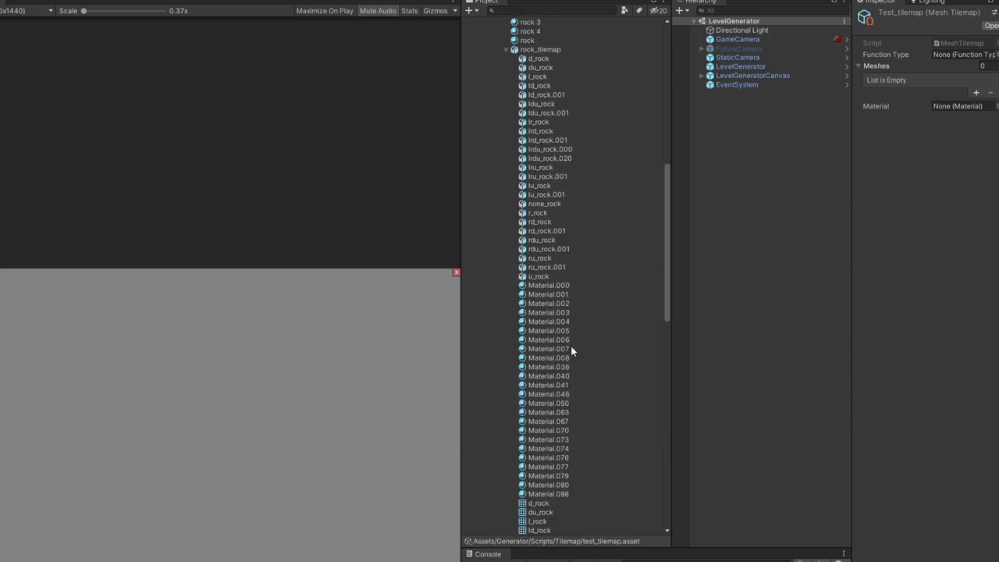
{"action": "left_click", "coordinate": [980, 23]}
{"action": "left_click", "coordinate": [542, 164]}
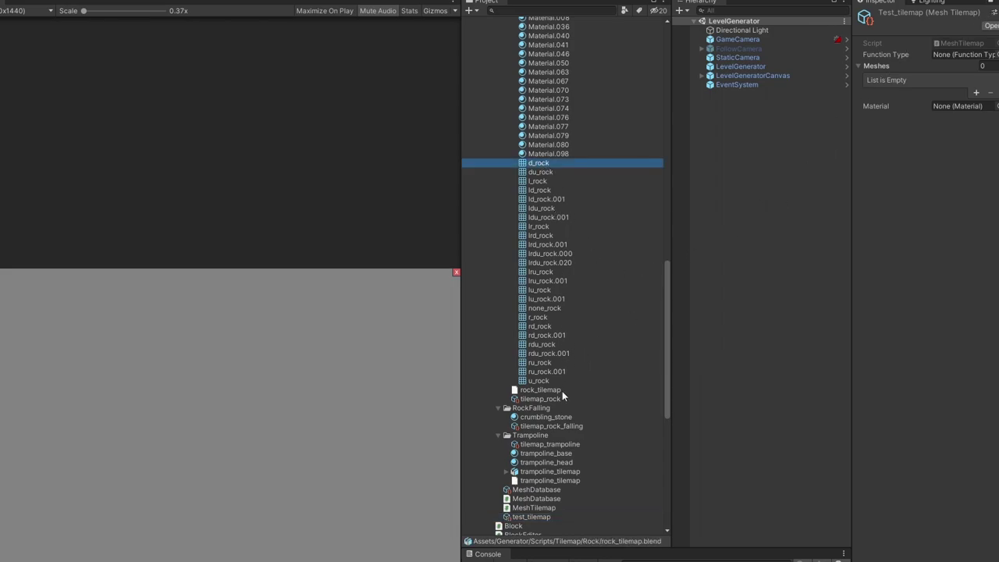
{"action": "left_click", "coordinate": [539, 381], "text": "shift"}
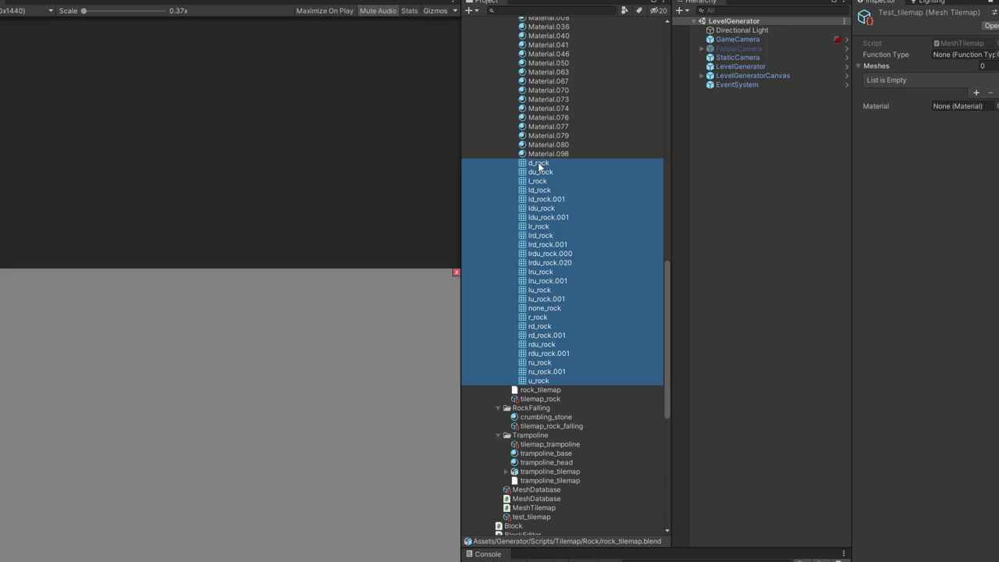
{"action": "left_click_drag", "start_coordinate": [539, 166], "coordinate": [894, 68]}
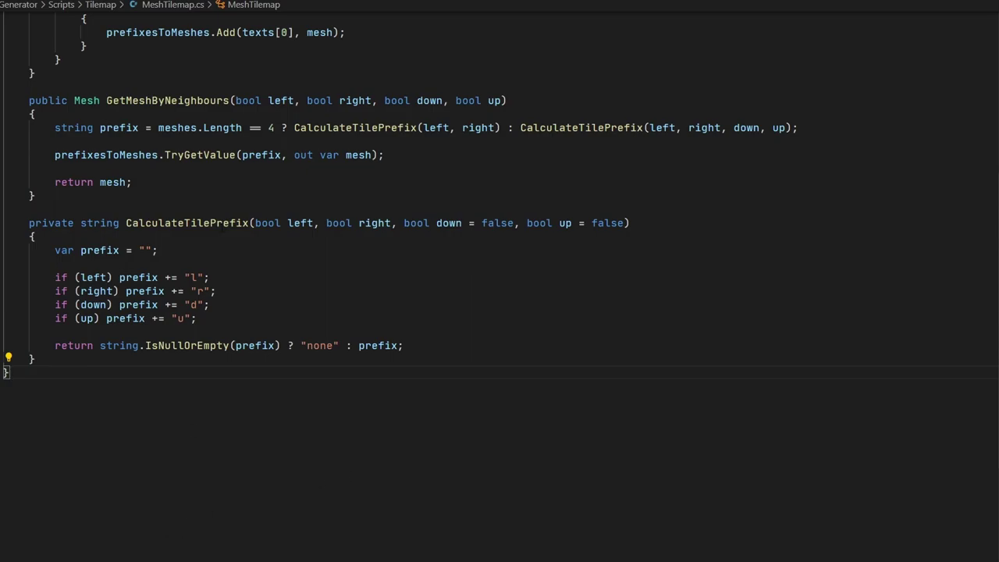
Read the MeshTilemap script's prefix calculation, neighbour lookup and OnValidate methods.
{"action": "left_click", "coordinate": [194, 76]}
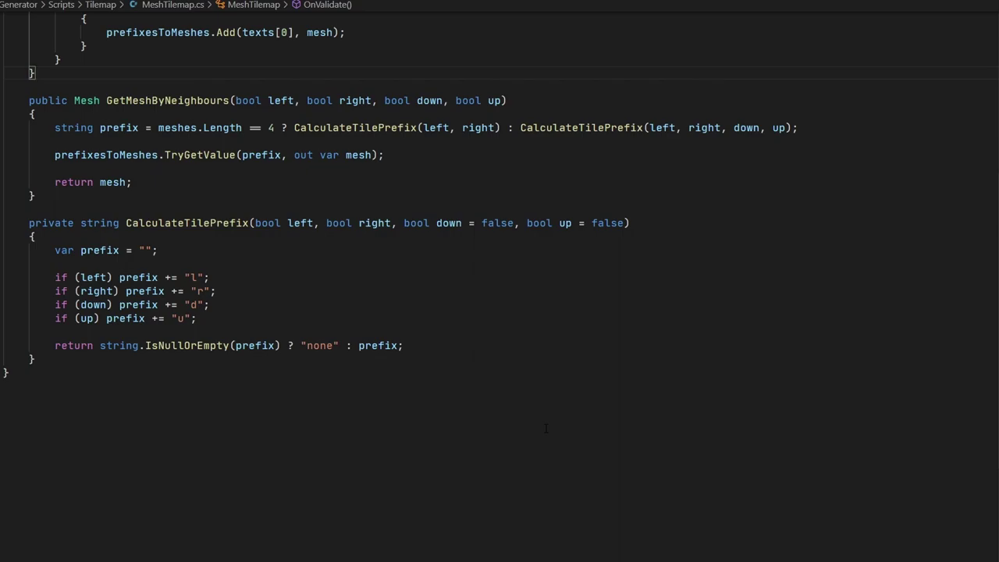
{"action": "scroll", "coordinate": [546, 427], "scroll_direction": "up", "scroll_amount": 7}
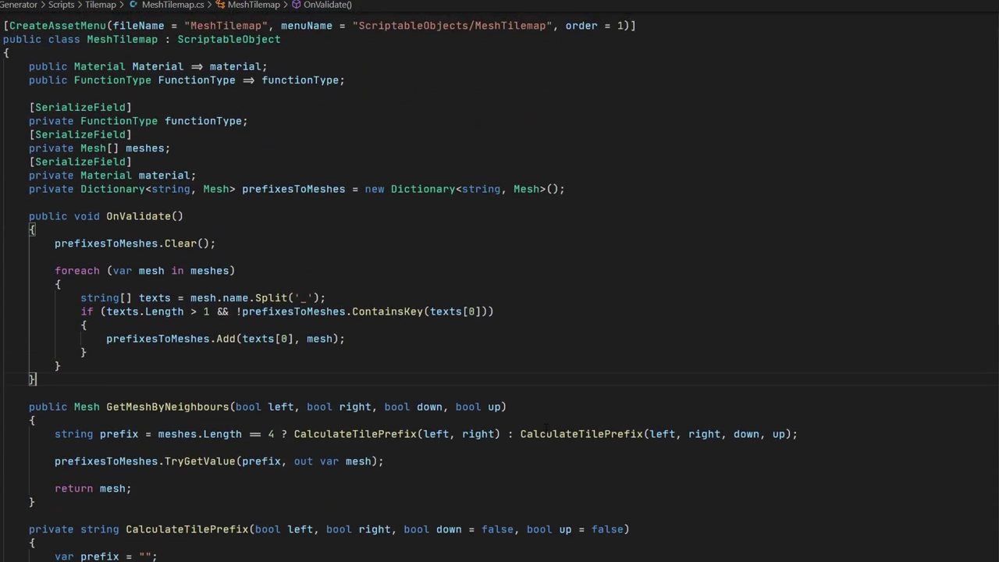
{"action": "scroll", "coordinate": [546, 428], "scroll_direction": "up", "scroll_amount": 1}
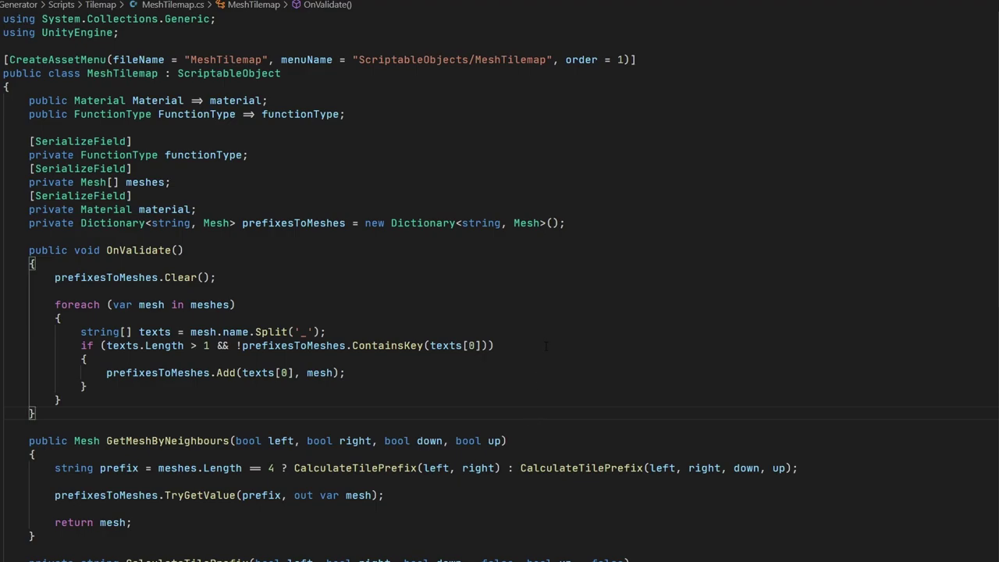
{"action": "left_click", "coordinate": [254, 246]}
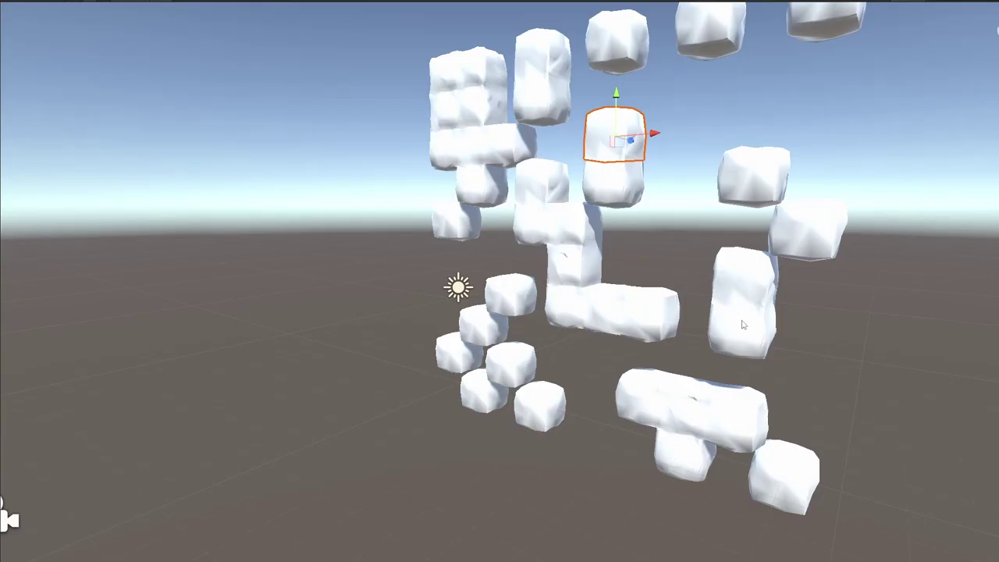
Examine how the white rock tiles join in the scene, selecting several tiles in the different groups.
{"action": "left_click", "coordinate": [737, 308]}
{"action": "left_click", "coordinate": [624, 316]}
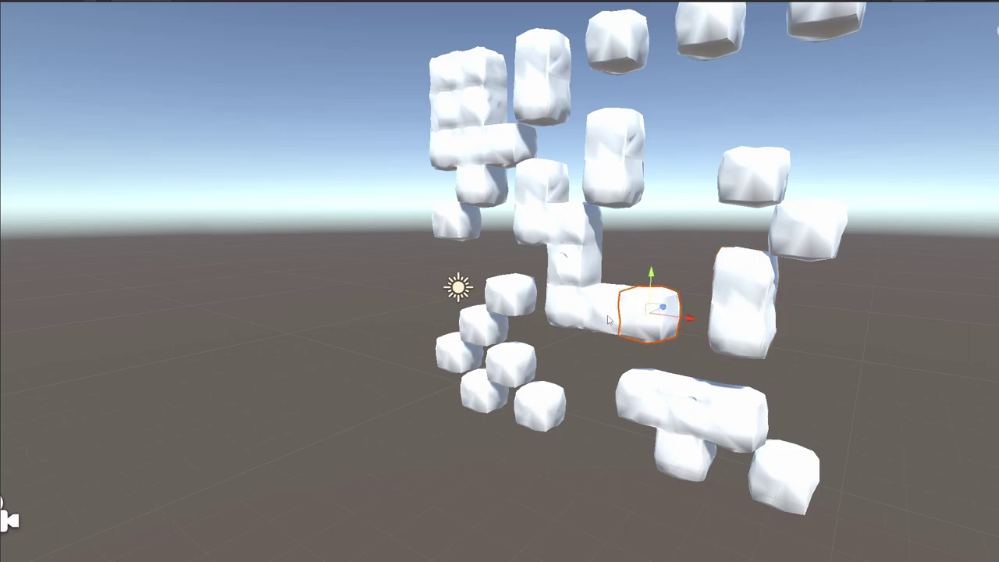
{"action": "key", "text": "ctrl+d"}
{"action": "left_click_drag", "start_coordinate": [607, 320], "coordinate": [458, 138]}
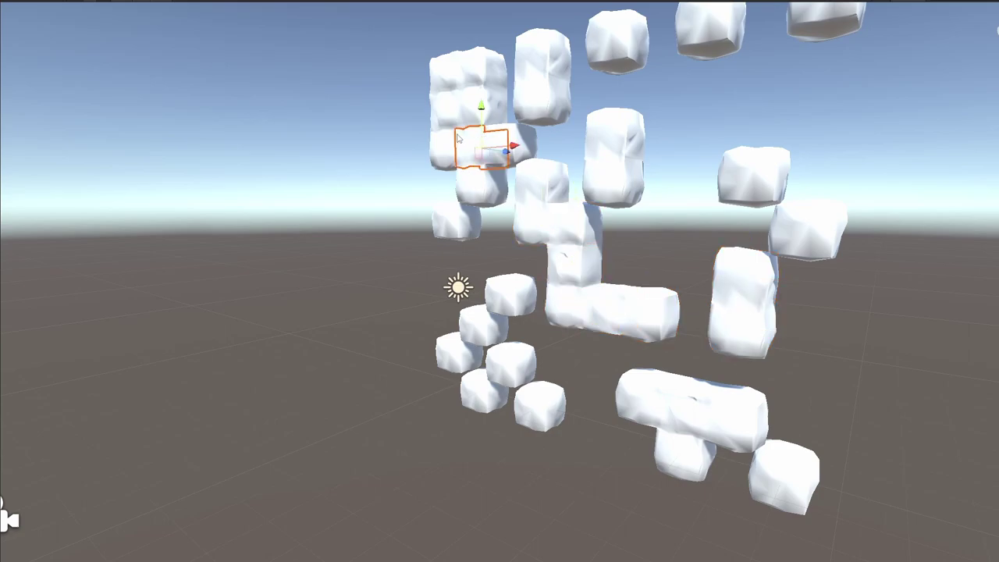
{"action": "middle_click_drag", "start_coordinate": [905, 303], "coordinate": [749, 295]}
{"action": "left_click", "coordinate": [613, 306]}
{"action": "middle_click_drag", "start_coordinate": [613, 305], "coordinate": [735, 321]}
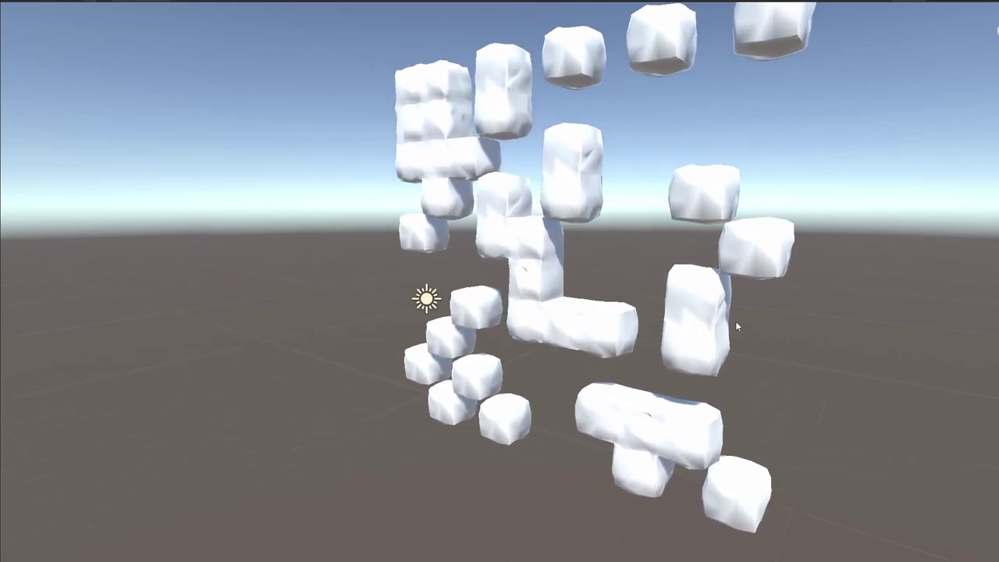
{"action": "right_click_drag", "start_coordinate": [735, 321], "coordinate": [411, 235]}
{"action": "scroll", "coordinate": [411, 234], "scroll_direction": "up", "scroll_amount": 3}
{"action": "middle_click_drag", "start_coordinate": [560, 270], "coordinate": [569, 293]}
{"action": "left_click", "coordinate": [568, 292]}
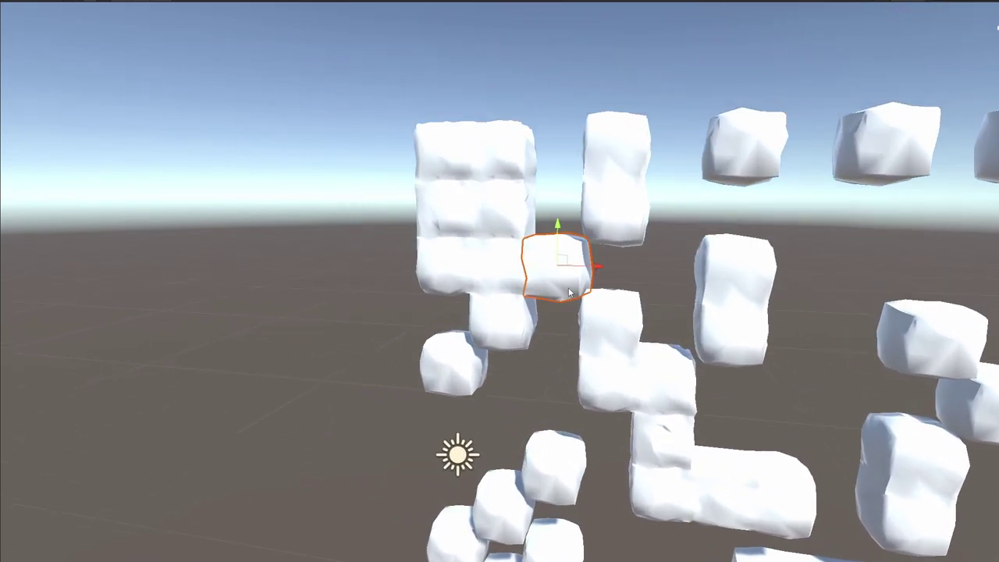
Pull the two outer tiles of the rock cluster's lower row sideways, away from the middle tile.
{"action": "scroll", "coordinate": [568, 293], "scroll_direction": "up", "scroll_amount": 5}
{"action": "left_click_drag", "start_coordinate": [636, 244], "coordinate": [748, 245]}
{"action": "left_click", "coordinate": [490, 257]}
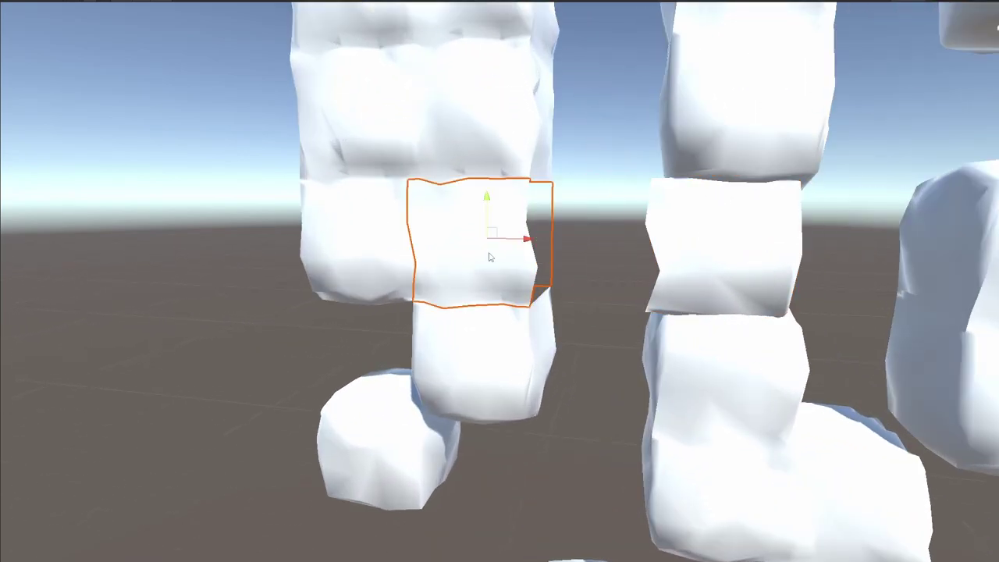
{"action": "left_click_drag", "start_coordinate": [490, 258], "coordinate": [280, 255]}
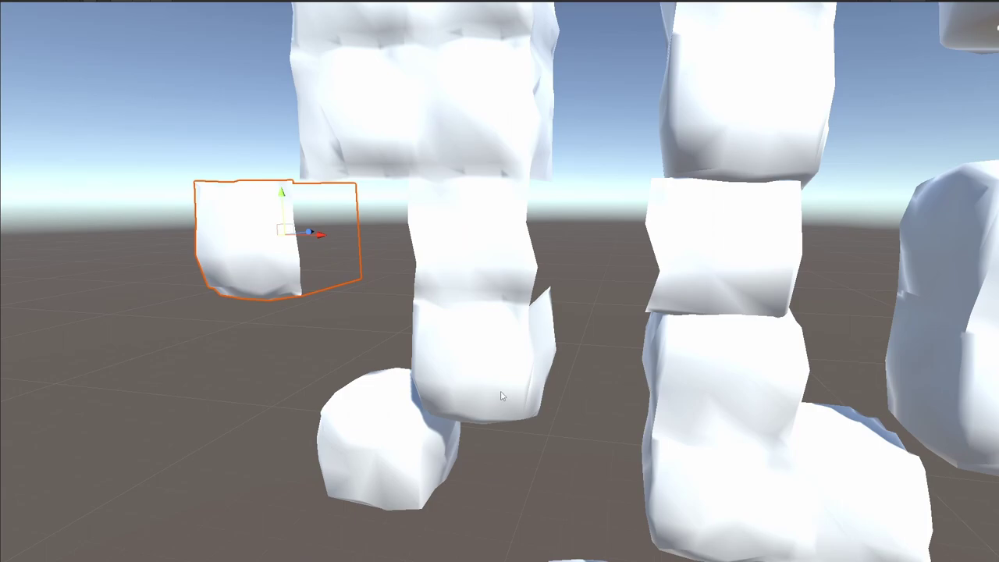
{"action": "scroll", "coordinate": [501, 396], "scroll_direction": "down", "scroll_amount": 3}
{"action": "middle_click_drag", "start_coordinate": [500, 395], "coordinate": [670, 382]}
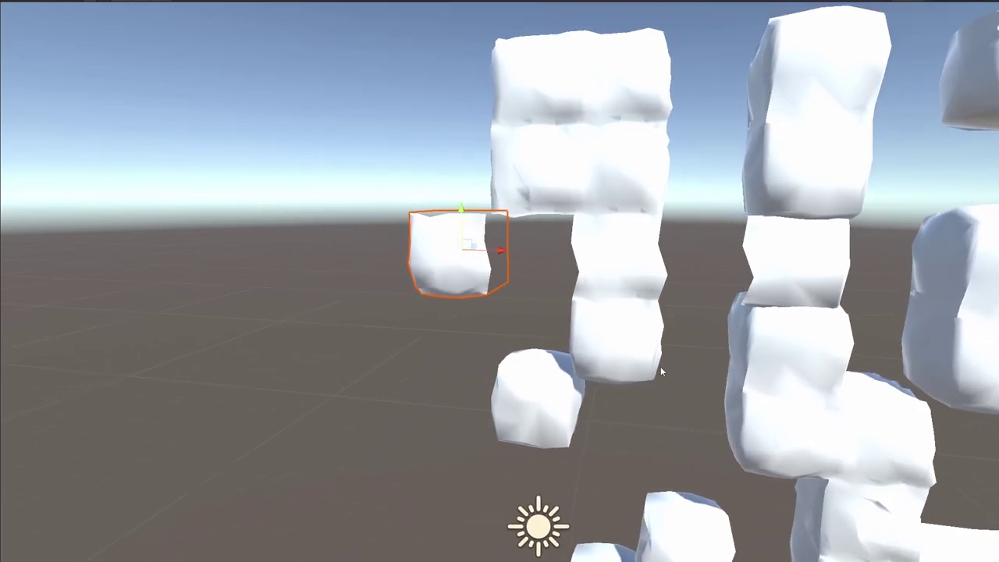
{"action": "right_click_drag", "start_coordinate": [661, 369], "coordinate": [741, 351]}
{"action": "middle_click_drag", "start_coordinate": [567, 345], "coordinate": [715, 338]}
Select the middle rock tile of the lower row and move the rock above it upwards.
{"action": "left_click", "coordinate": [503, 275]}
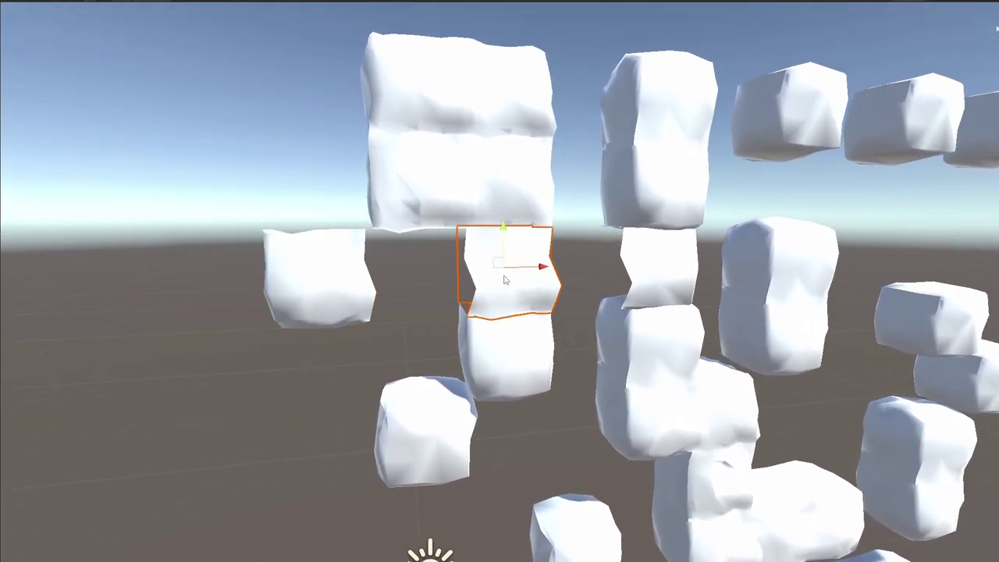
{"action": "left_click", "coordinate": [533, 203]}
{"action": "left_click_drag", "start_coordinate": [502, 145], "coordinate": [514, 55]}
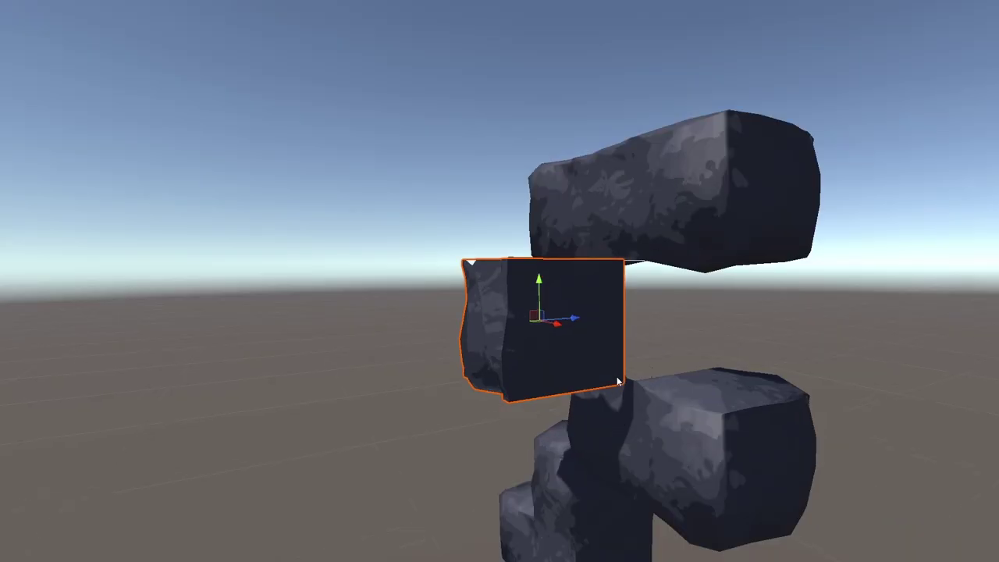
Examine the flat and rough sides of the selected dark rock tile up close.
{"action": "scroll", "coordinate": [669, 383], "scroll_direction": "up", "scroll_amount": 3}
{"action": "scroll", "coordinate": [668, 383], "scroll_direction": "down", "scroll_amount": 3}
{"action": "scroll", "coordinate": [715, 375], "scroll_direction": "up", "scroll_amount": 3}
{"action": "middle_click_drag", "start_coordinate": [714, 370], "coordinate": [820, 360]}
{"action": "right_click_drag", "start_coordinate": [821, 359], "coordinate": [889, 362]}
{"action": "scroll", "coordinate": [892, 362], "scroll_direction": "up", "scroll_amount": 3}
{"action": "left_click_drag", "start_coordinate": [920, 372], "coordinate": [809, 386], "text": "alt"}
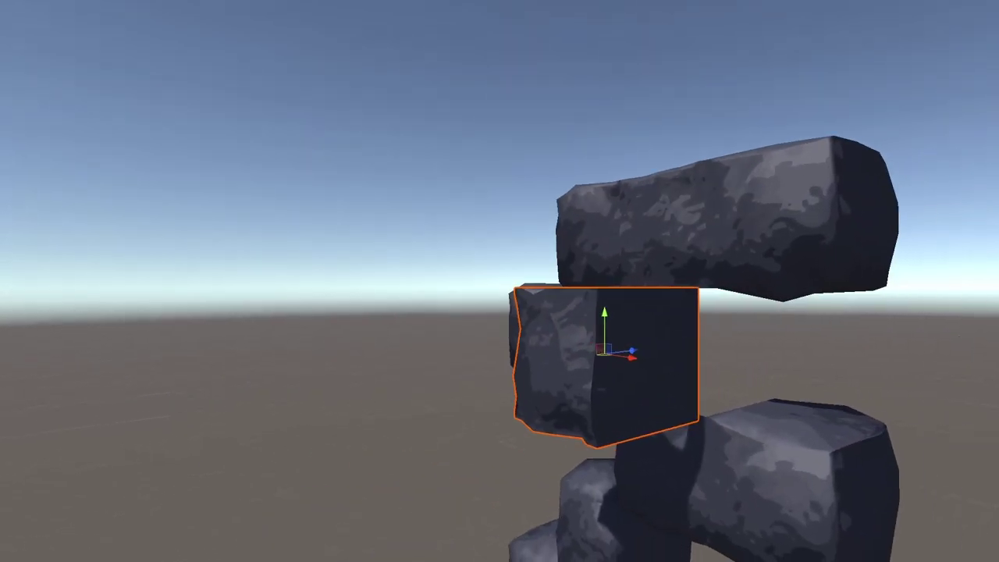
{"action": "key", "text": "shift+d"}
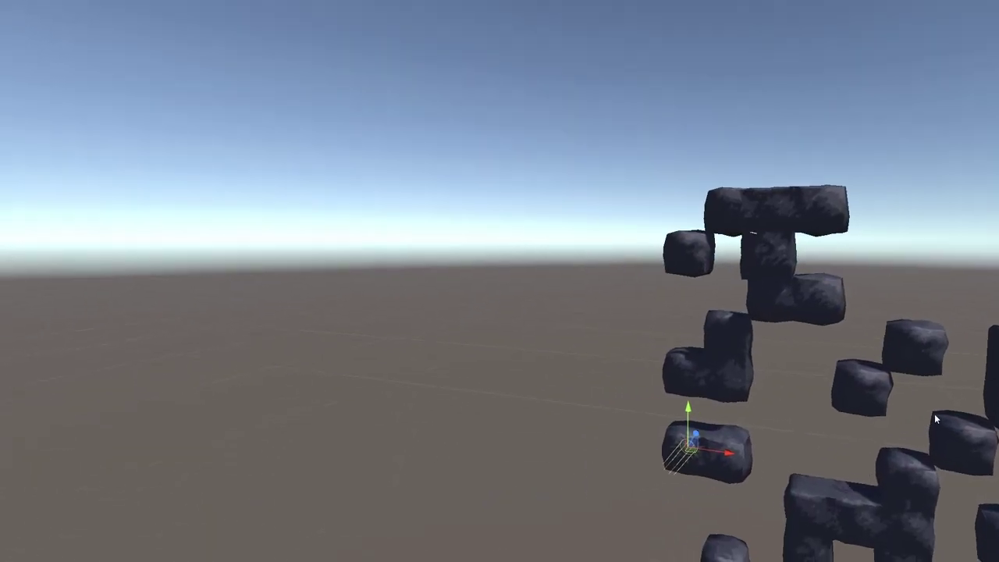
Examine the whole arrangement of dark rock tiles from several angles and distances.
{"action": "scroll", "coordinate": [934, 415], "scroll_direction": "up", "scroll_amount": 3}
{"action": "middle_click_drag", "start_coordinate": [981, 395], "coordinate": [955, 388]}
{"action": "right_click_drag", "start_coordinate": [956, 387], "coordinate": [804, 370]}
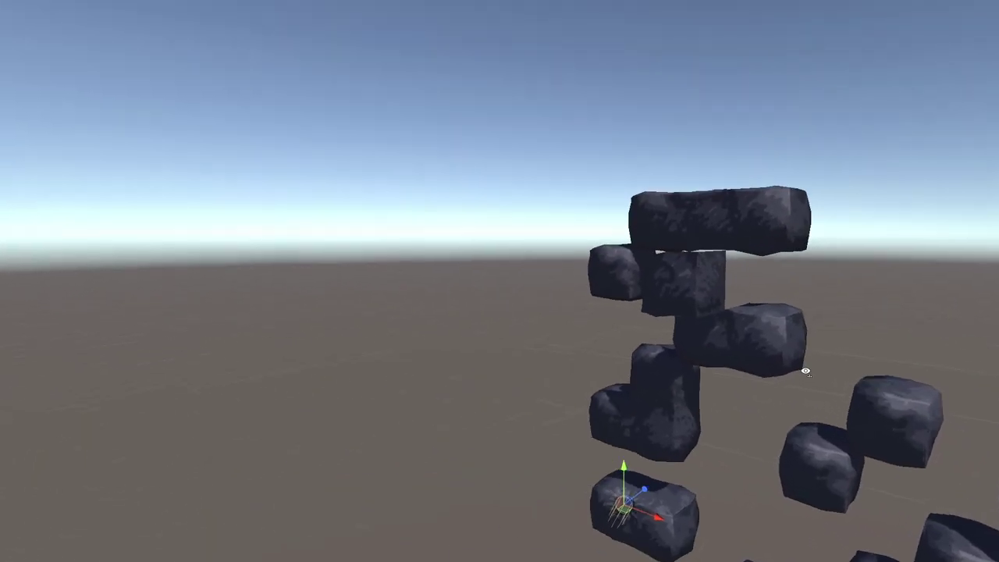
{"action": "scroll", "coordinate": [834, 354], "scroll_direction": "up", "scroll_amount": 3}
{"action": "middle_click_drag", "start_coordinate": [834, 354], "coordinate": [860, 371]}
{"action": "scroll", "coordinate": [808, 350], "scroll_direction": "down", "scroll_amount": 5}
{"action": "right_click_drag", "start_coordinate": [861, 372], "coordinate": [907, 405]}
{"action": "scroll", "coordinate": [907, 405], "scroll_direction": "down", "scroll_amount": 3}
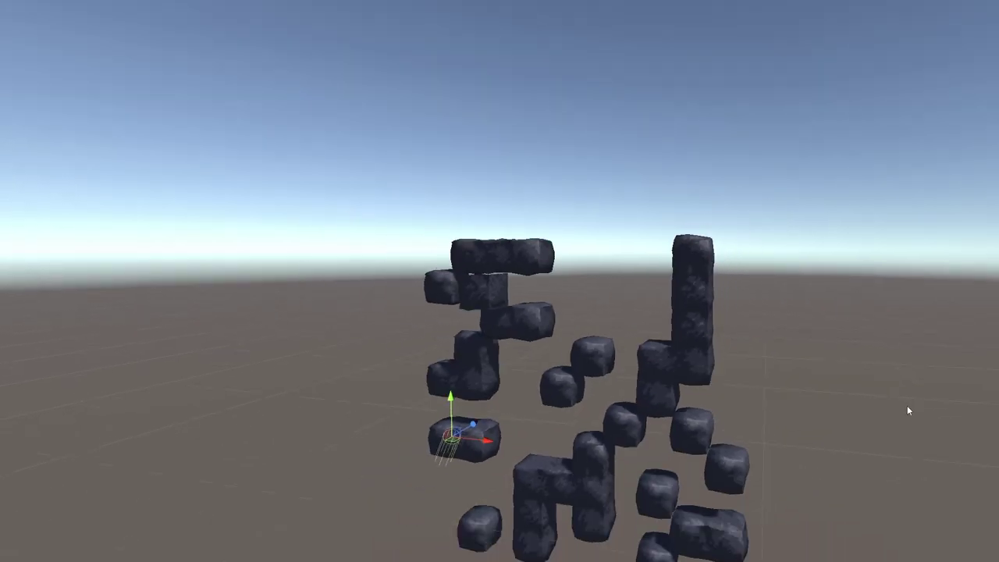
{"action": "middle_click_drag", "start_coordinate": [906, 405], "coordinate": [934, 390]}
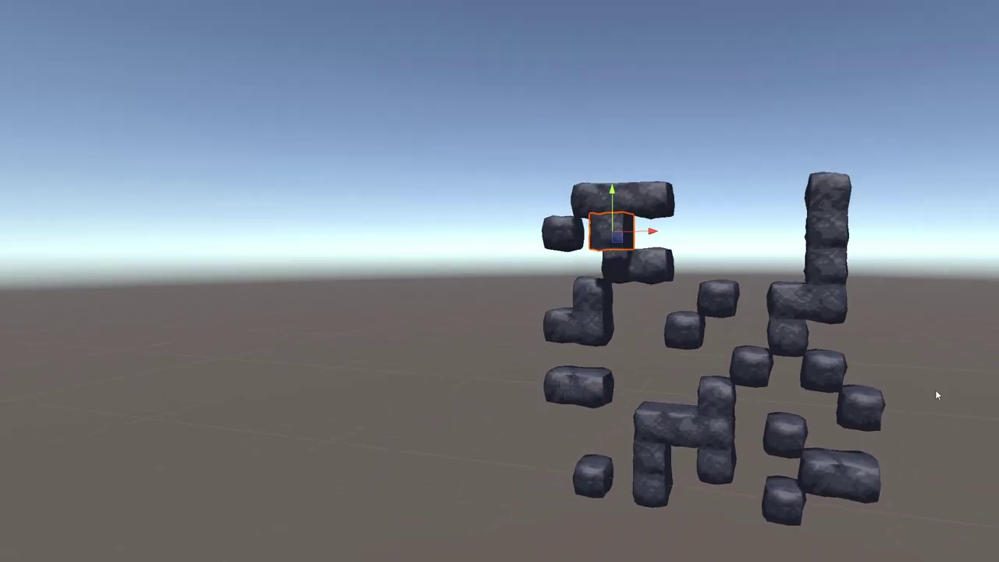
{"action": "scroll", "coordinate": [882, 370], "scroll_direction": "up", "scroll_amount": 2}
{"action": "right_click_drag", "start_coordinate": [882, 370], "coordinate": [960, 389]}
{"action": "middle_click_drag", "start_coordinate": [960, 389], "coordinate": [983, 355]}
{"action": "scroll", "coordinate": [970, 351], "scroll_direction": "down", "scroll_amount": 2}
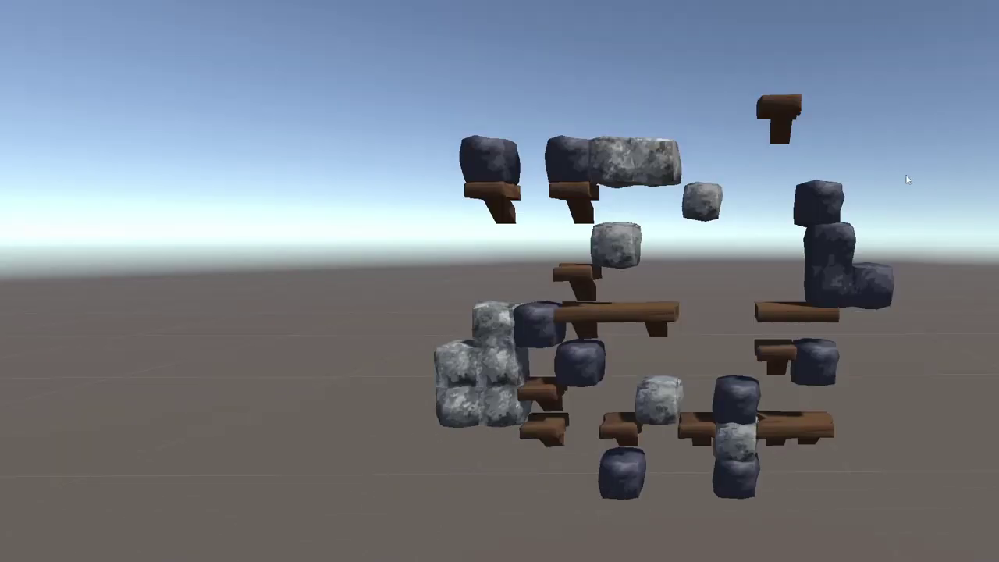
Examine the mixed arrangement of dark rocks, light rocks and wooden planks from several angles.
{"action": "scroll", "coordinate": [906, 180], "scroll_direction": "down", "scroll_amount": 3}
{"action": "middle_click_drag", "start_coordinate": [956, 341], "coordinate": [841, 318]}
{"action": "right_click_drag", "start_coordinate": [840, 318], "coordinate": [803, 312]}
{"action": "scroll", "coordinate": [803, 312], "scroll_direction": "up", "scroll_amount": 3}
{"action": "middle_click_drag", "start_coordinate": [874, 328], "coordinate": [681, 397]}
{"action": "scroll", "coordinate": [624, 339], "scroll_direction": "down", "scroll_amount": 1}
{"action": "right_click_drag", "start_coordinate": [680, 398], "coordinate": [760, 374]}
{"action": "scroll", "coordinate": [760, 374], "scroll_direction": "up", "scroll_amount": 2}
{"action": "middle_click_drag", "start_coordinate": [761, 374], "coordinate": [990, 333]}
{"action": "right_click_drag", "start_coordinate": [753, 320], "coordinate": [867, 348]}
{"action": "scroll", "coordinate": [868, 348], "scroll_direction": "up", "scroll_amount": 3}
{"action": "scroll", "coordinate": [866, 348], "scroll_direction": "down", "scroll_amount": 3}
{"action": "middle_click_drag", "start_coordinate": [861, 343], "coordinate": [980, 393]}
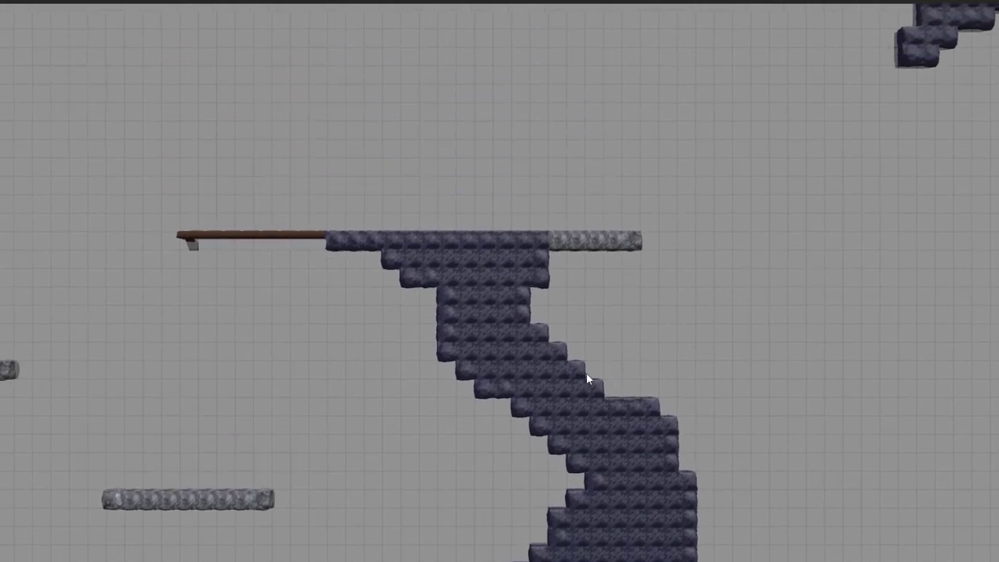
Look over the built level around the rock pillar, wooden platform and light rock ledges.
{"action": "key", "text": "a"}
{"action": "key", "text": "a"}
{"action": "key", "text": "s"}
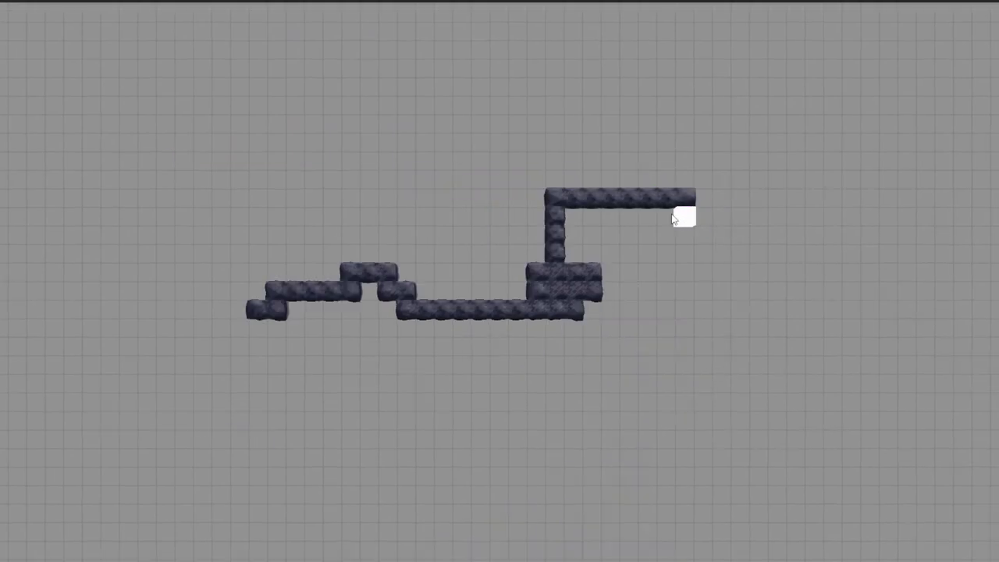
Extend the upper rock platform to the left and place separate single rocks beside and above it.
{"action": "left_click_drag", "start_coordinate": [537, 195], "coordinate": [455, 199]}
{"action": "left_click", "coordinate": [402, 199]}
{"action": "left_click", "coordinate": [439, 128]}
{"action": "left_click", "coordinate": [623, 145]}
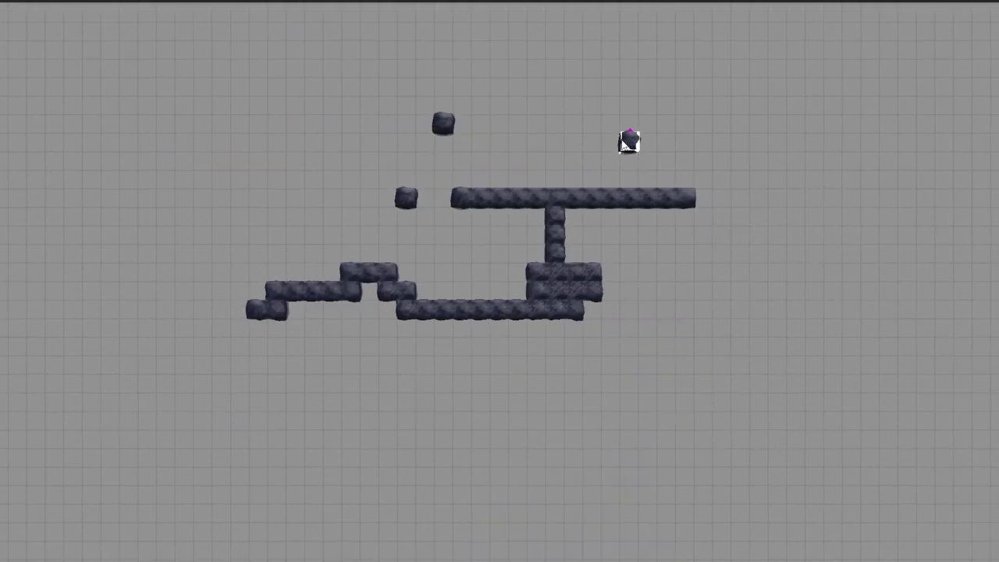
{"action": "left_click", "coordinate": [629, 142]}
Place two rocks on the upper platform's right end and stack a vertical rock column on the left one.
{"action": "left_click", "coordinate": [685, 179]}
{"action": "left_click", "coordinate": [665, 179]}
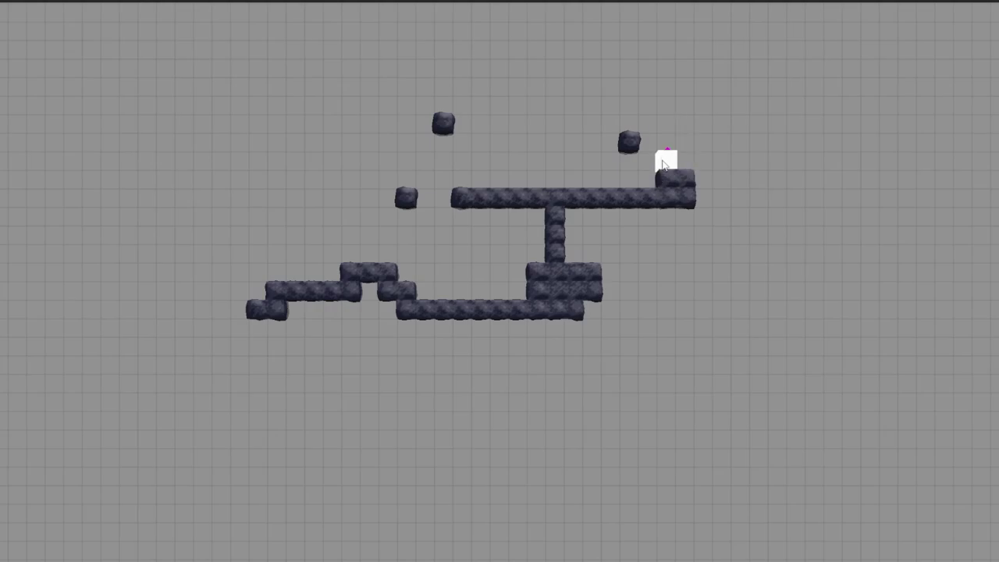
{"action": "left_click", "coordinate": [662, 162]}
{"action": "left_click", "coordinate": [661, 143]}
{"action": "left_click", "coordinate": [660, 124]}
{"action": "left_click", "coordinate": [658, 105]}
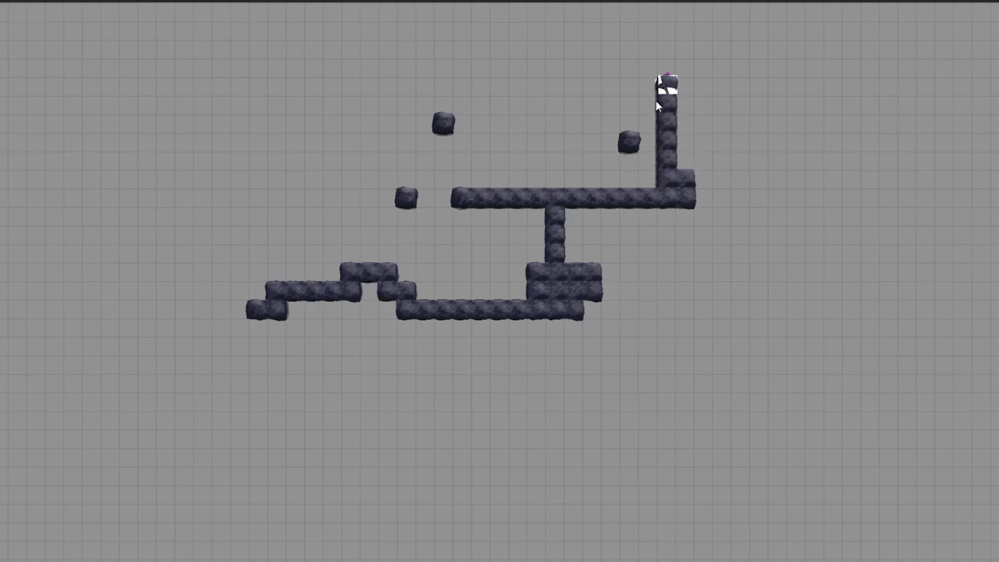
Build a rock row leftwards from the column's top, erase and refill part of it, and continue it diagonally downwards.
{"action": "left_click_drag", "start_coordinate": [646, 91], "coordinate": [479, 87]}
{"action": "right_click_drag", "start_coordinate": [535, 72], "coordinate": [497, 70]}
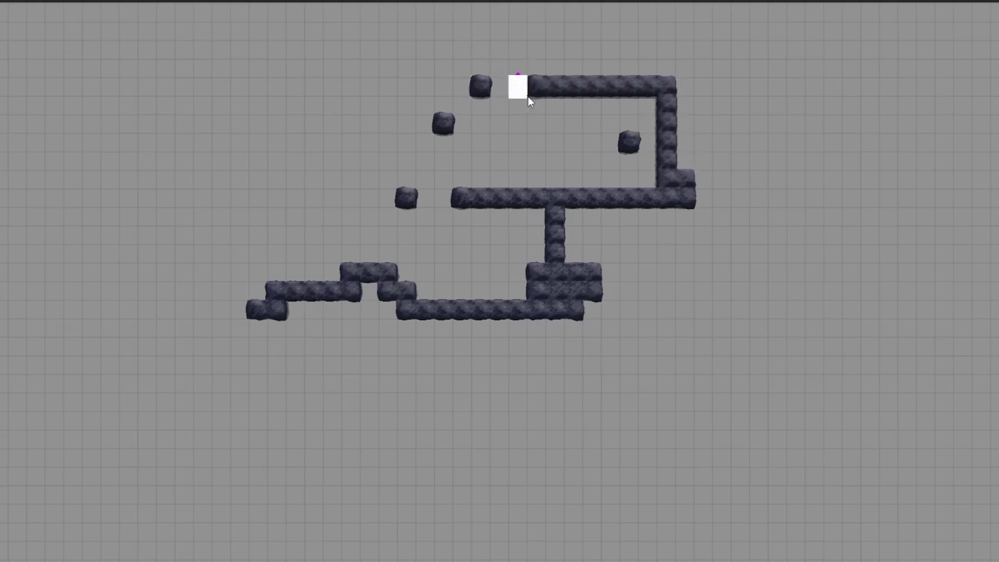
{"action": "mouse_move", "coordinate": [524, 93]}
{"action": "left_mouse_down"}
{"action": "mouse_move", "coordinate": [493, 89]}
{"action": "mouse_move", "coordinate": [428, 141]}
{"action": "left_mouse_up"}
{"action": "right_click", "coordinate": [463, 103]}
{"action": "left_click", "coordinate": [484, 104]}
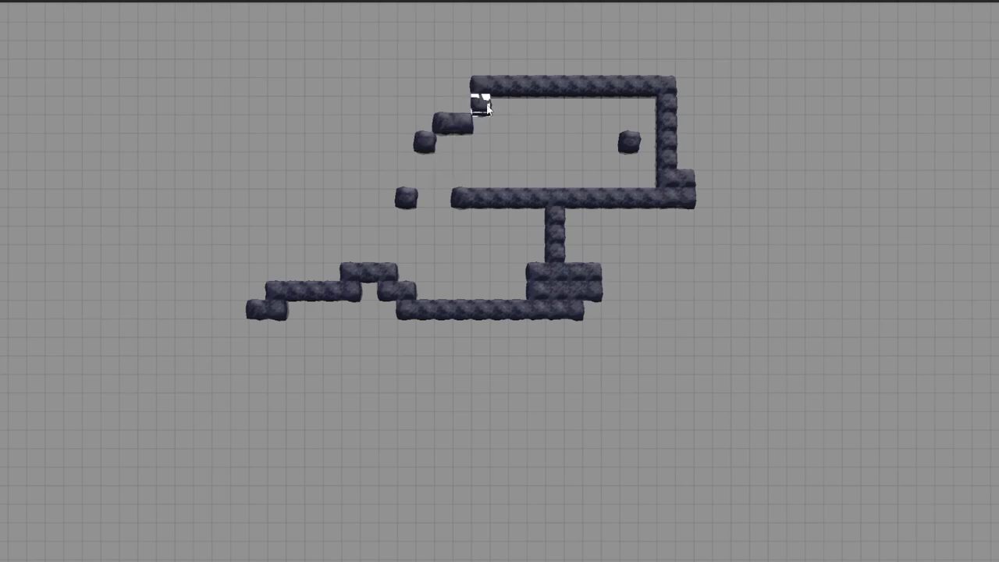
Continue the stepped rock wall downwards from the upper diagonal until it meets the raised part of the lower platform.
{"action": "left_click", "coordinate": [444, 145]}
{"action": "left_click", "coordinate": [405, 162]}
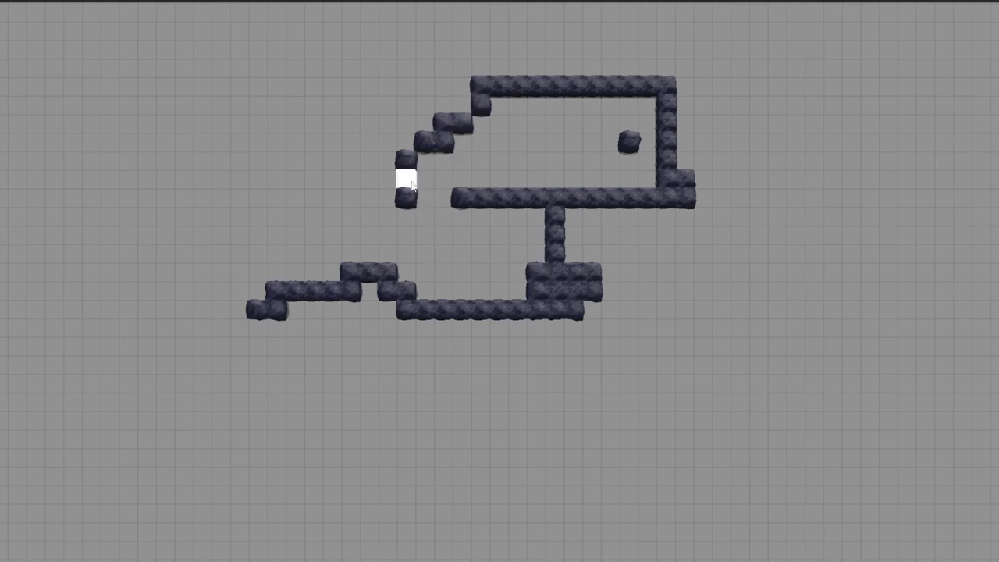
{"action": "left_click", "coordinate": [411, 185]}
{"action": "left_click", "coordinate": [387, 218]}
{"action": "left_click", "coordinate": [387, 234]}
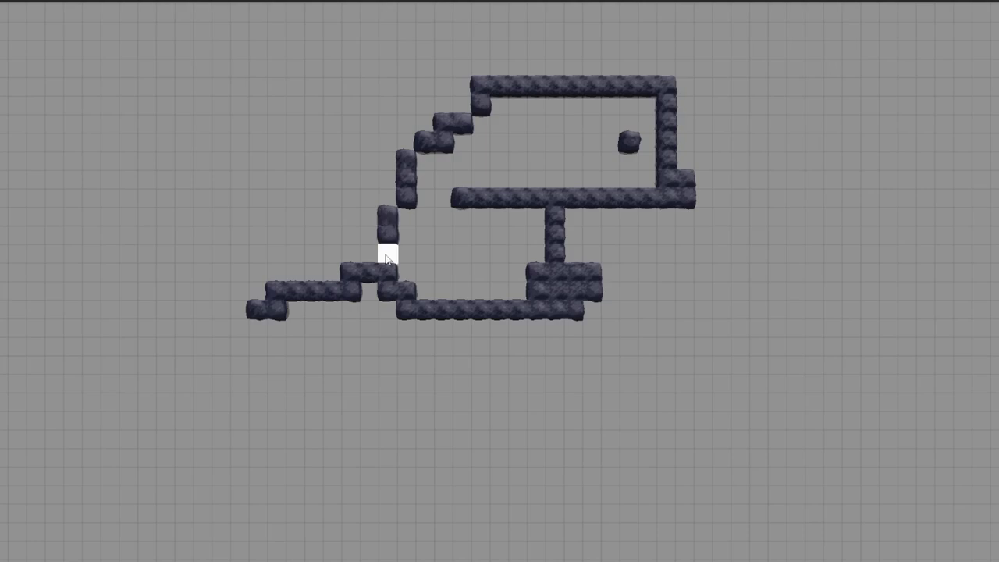
{"action": "left_click", "coordinate": [387, 256]}
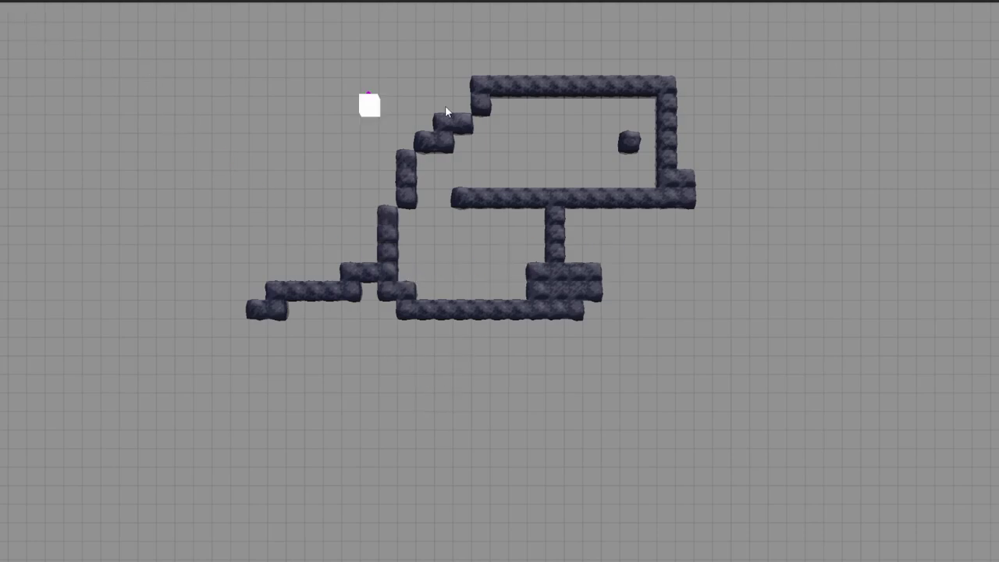
Place two separate rocks around the lower platform's left end and build a stepped rock wall from that end up to the higher one.
{"action": "left_click", "coordinate": [313, 161]}
{"action": "left_click", "coordinate": [220, 271]}
{"action": "left_click", "coordinate": [257, 291]}
{"action": "left_click", "coordinate": [257, 272]}
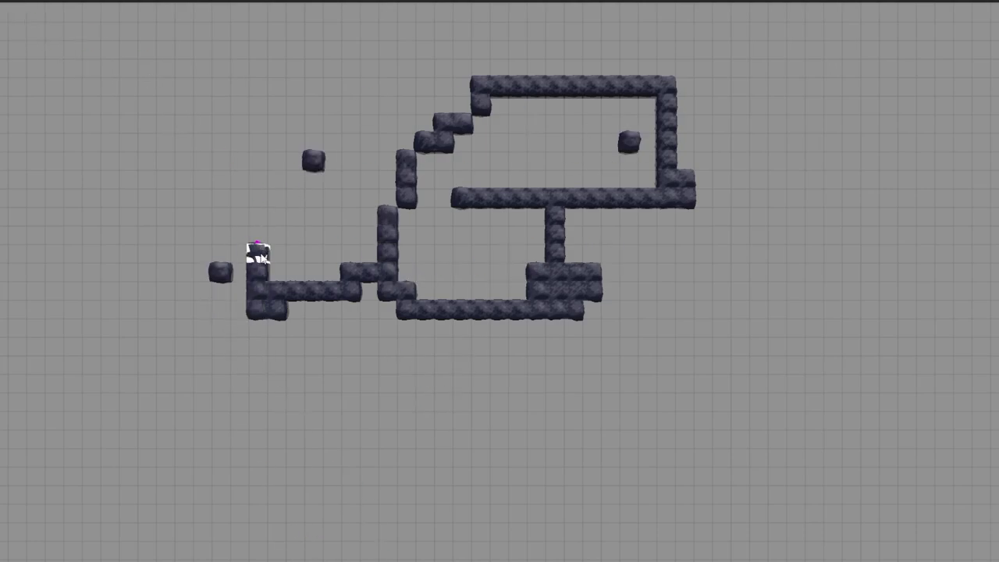
{"action": "mouse_move", "coordinate": [262, 254]}
{"action": "left_mouse_down"}
{"action": "mouse_move", "coordinate": [223, 271]}
{"action": "mouse_move", "coordinate": [277, 234]}
{"action": "mouse_move", "coordinate": [313, 162]}
{"action": "left_mouse_up"}
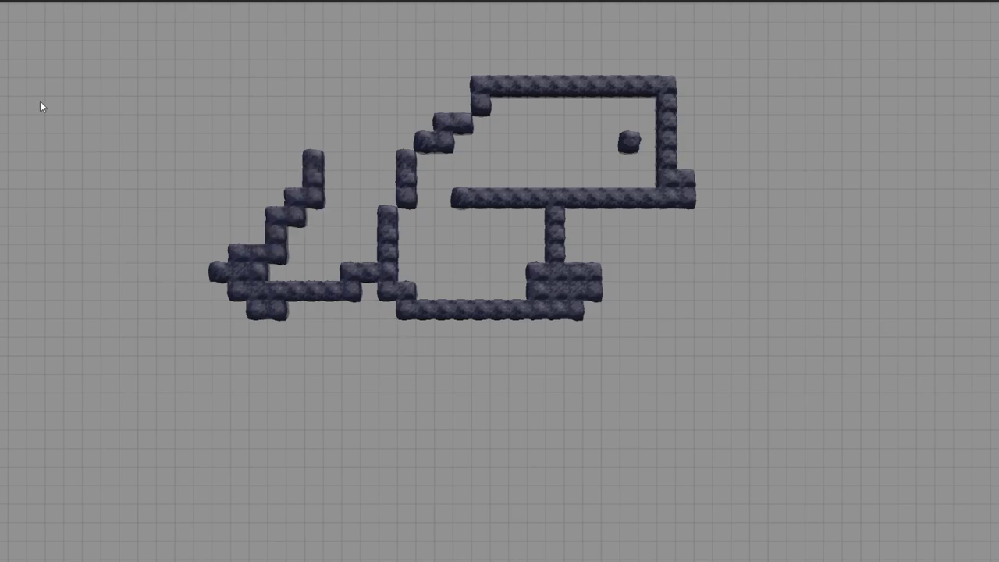
Return to the built level and examine the tall rock pillar from its top platform down to its wide base.
{"action": "left_click_drag", "start_coordinate": [702, 256], "coordinate": [835, 258]}
{"action": "left_click", "coordinate": [702, 326]}
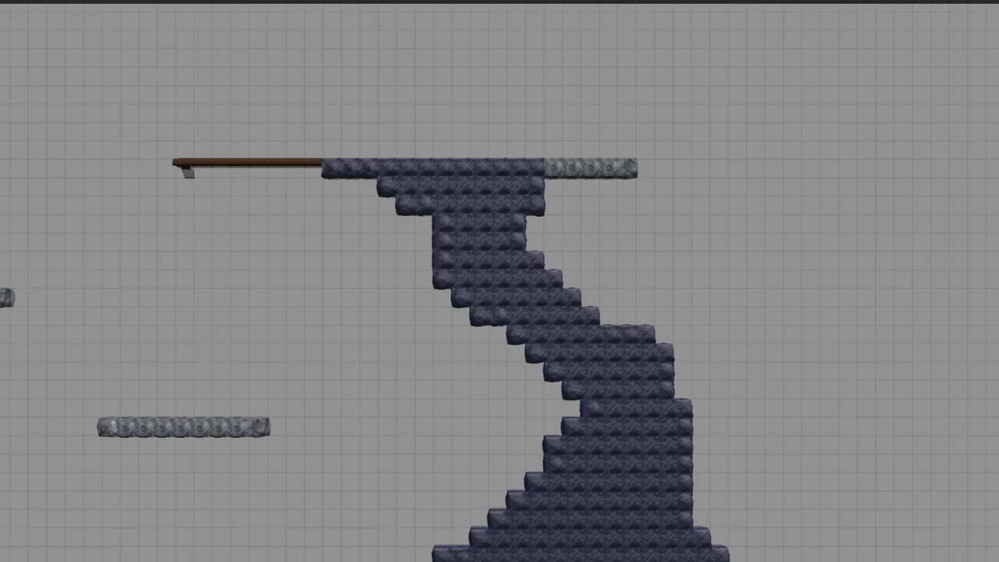
{"action": "middle_click_drag", "start_coordinate": [322, 561], "coordinate": [79, 315]}
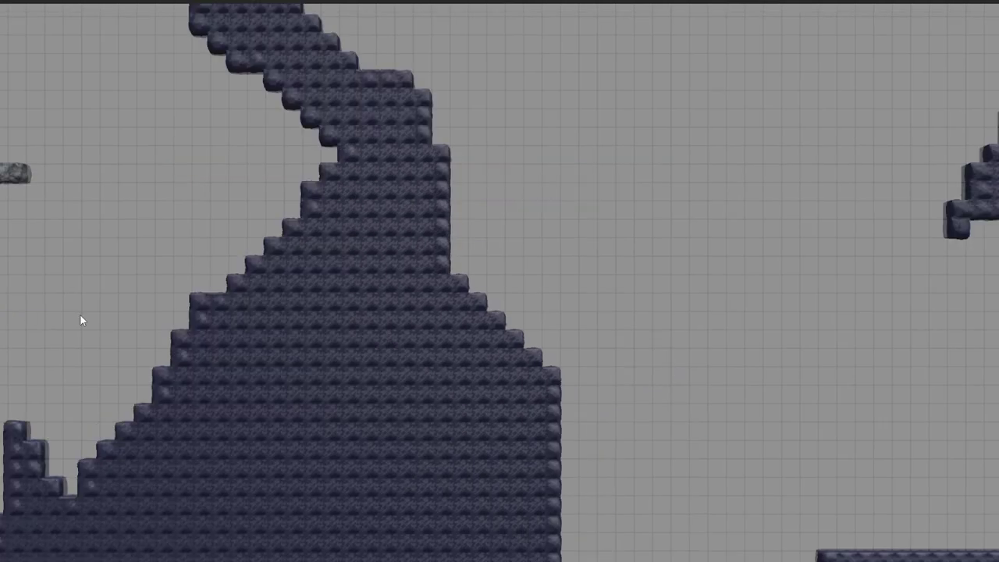
{"action": "key", "text": "a"}
{"action": "key", "text": "w"}
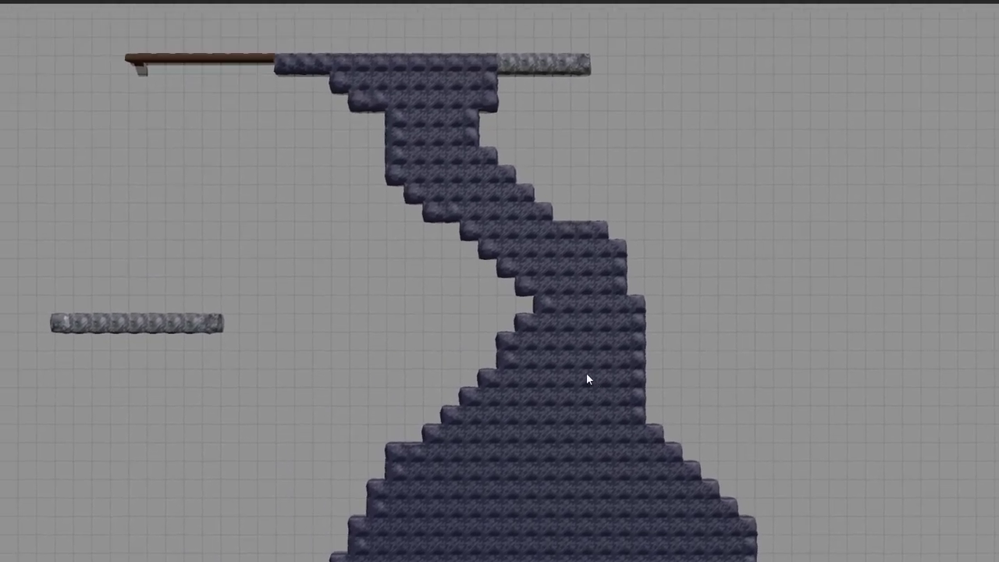